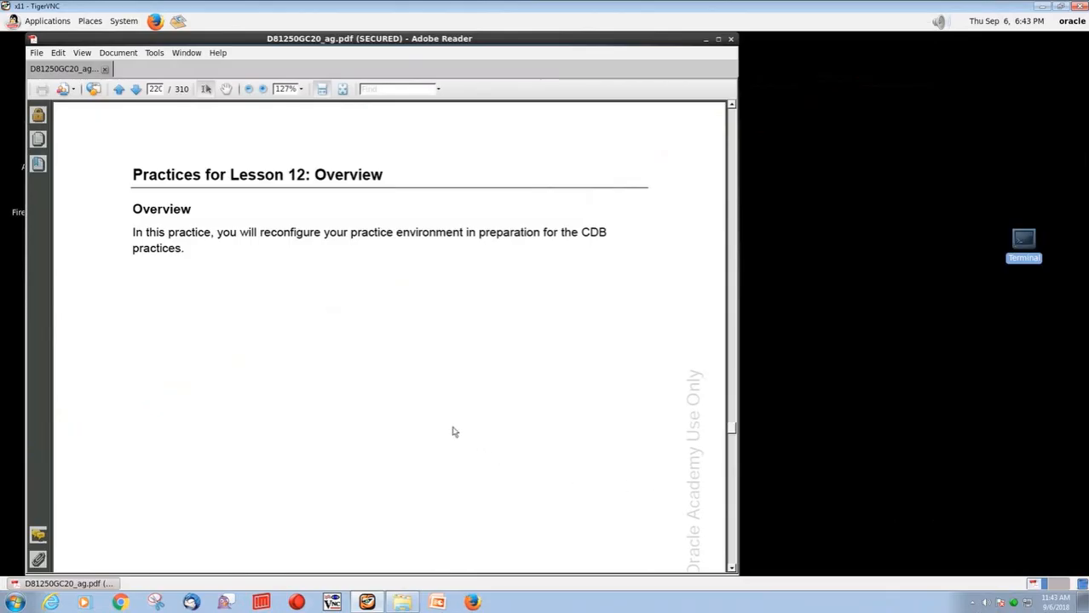
Advance the guide to the Practice 12-1 instructions and launch a terminal at the oracle@dns prompt
drag(259, 232, 424, 225)
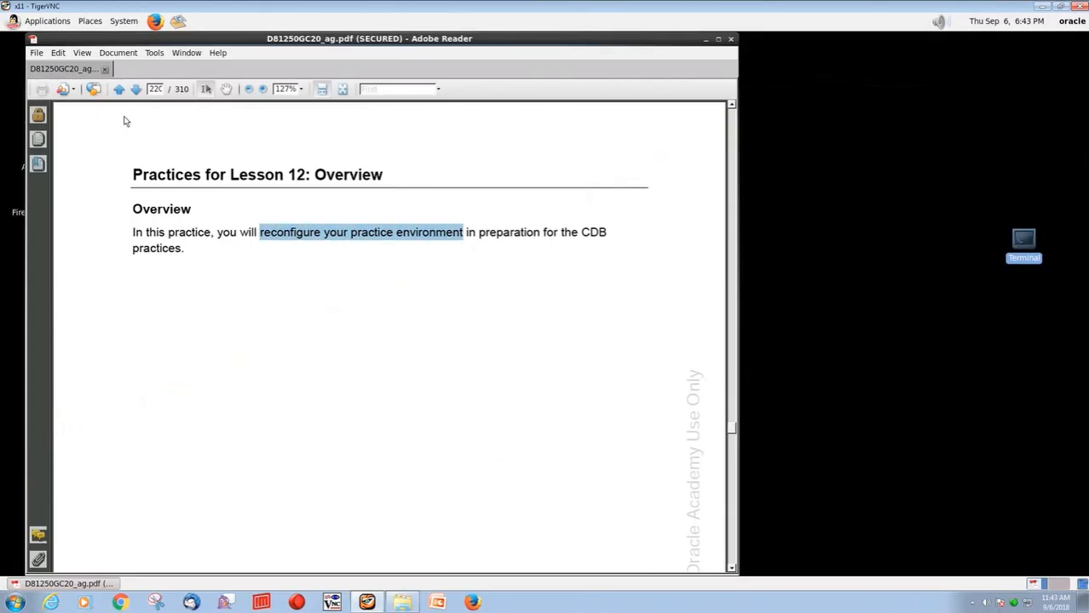
click(137, 90)
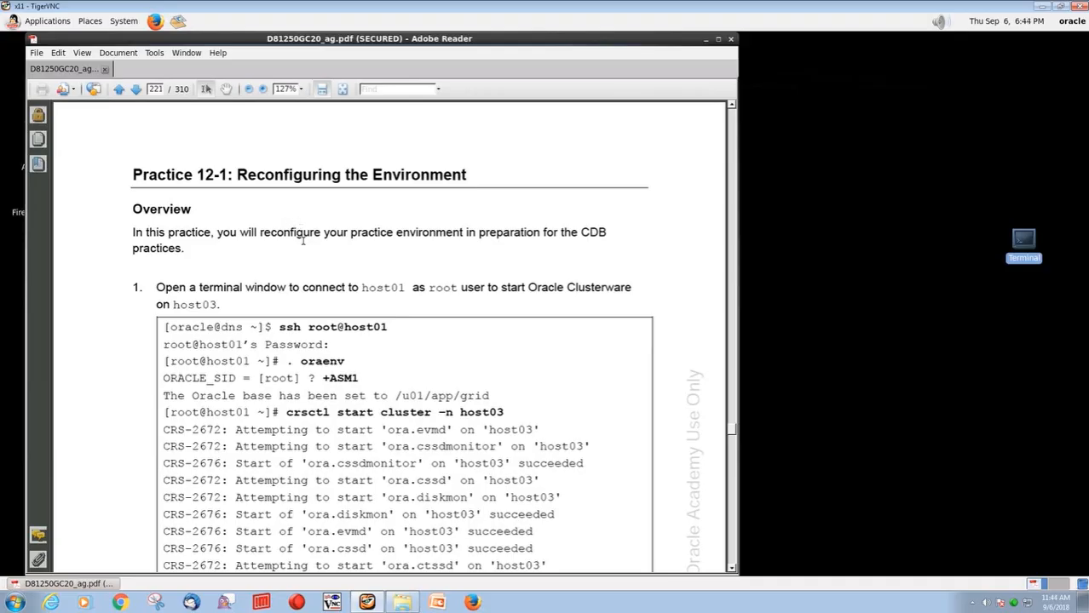
scroll(338, 289, down, 2)
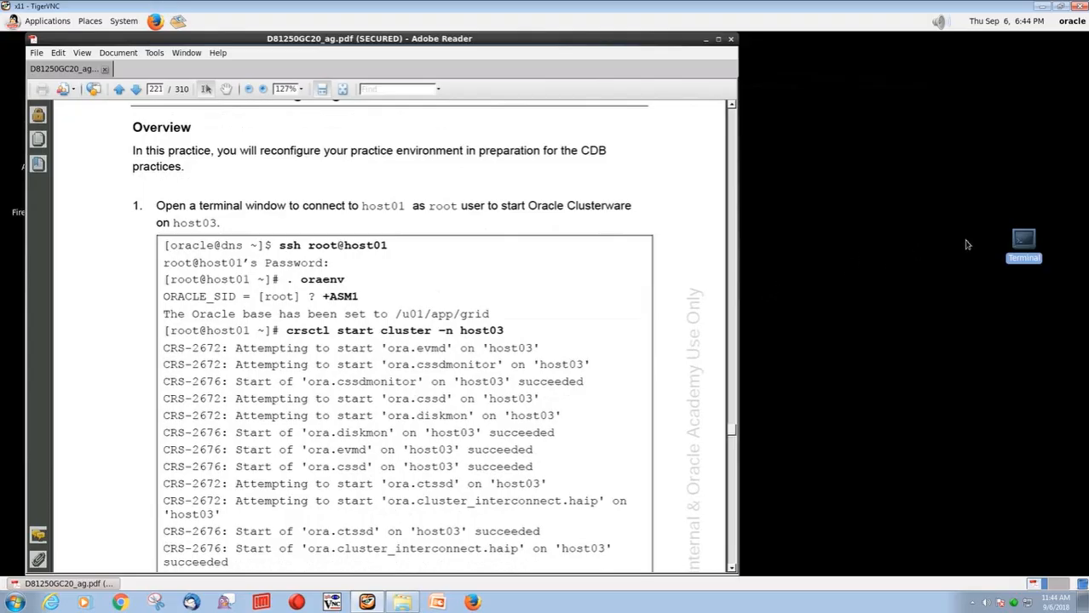
double_click(1023, 245)
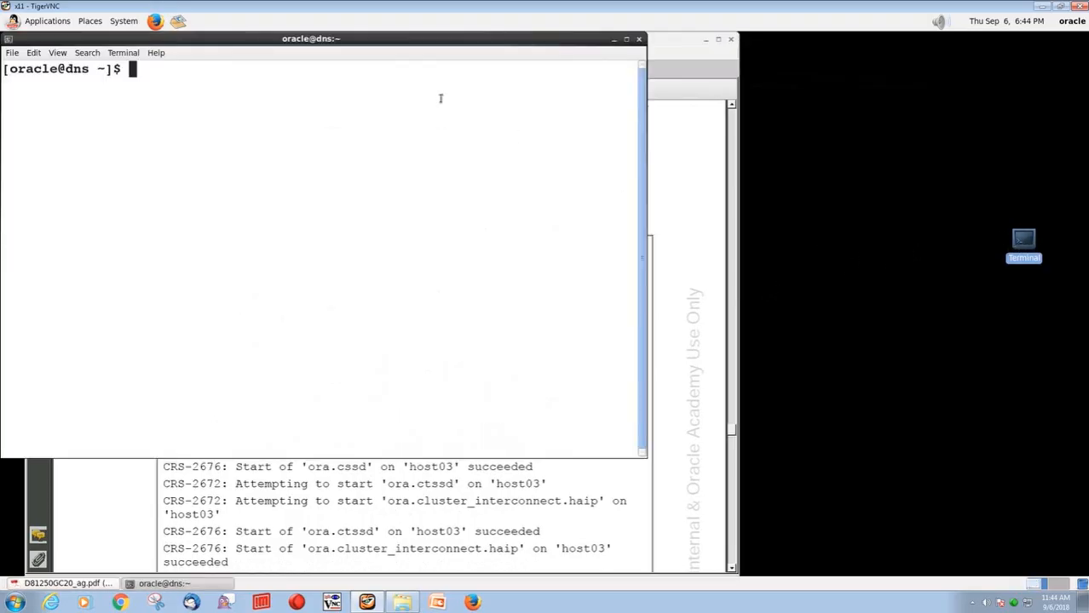
Log in to host01 as root over ssh and set the environment to +ASM1 with oraenv
drag(380, 41, 862, 164)
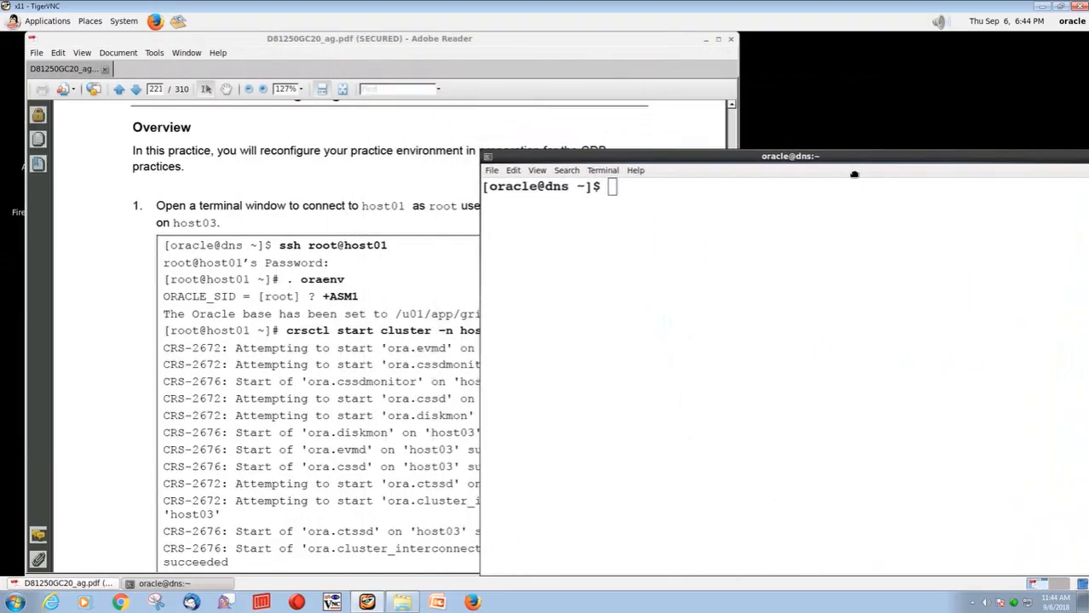
text(ssh root@host01)
key(Return)
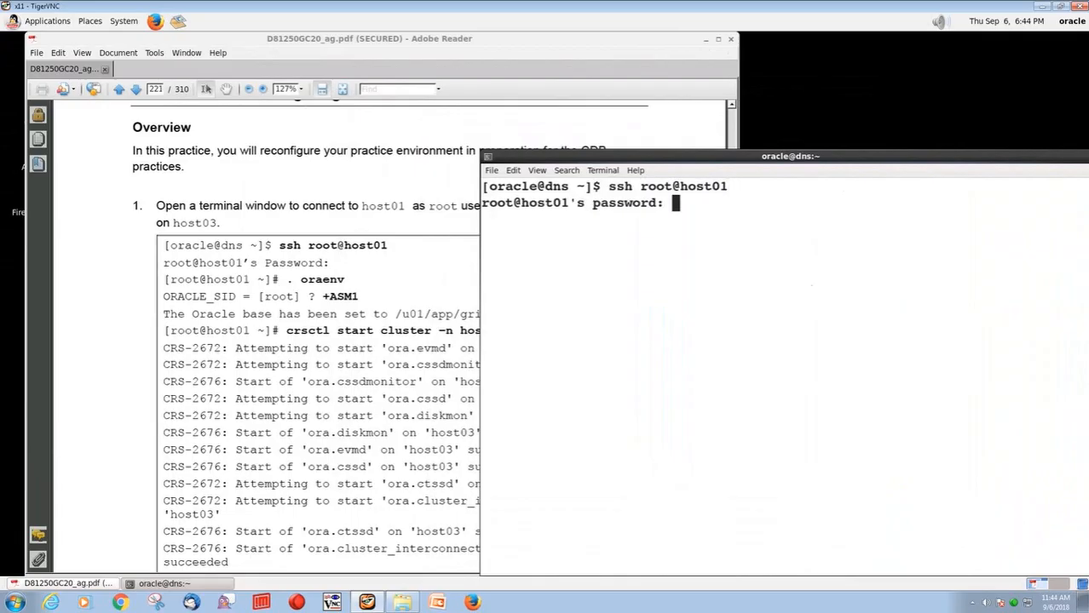
key(Return)
text(. oraenv)
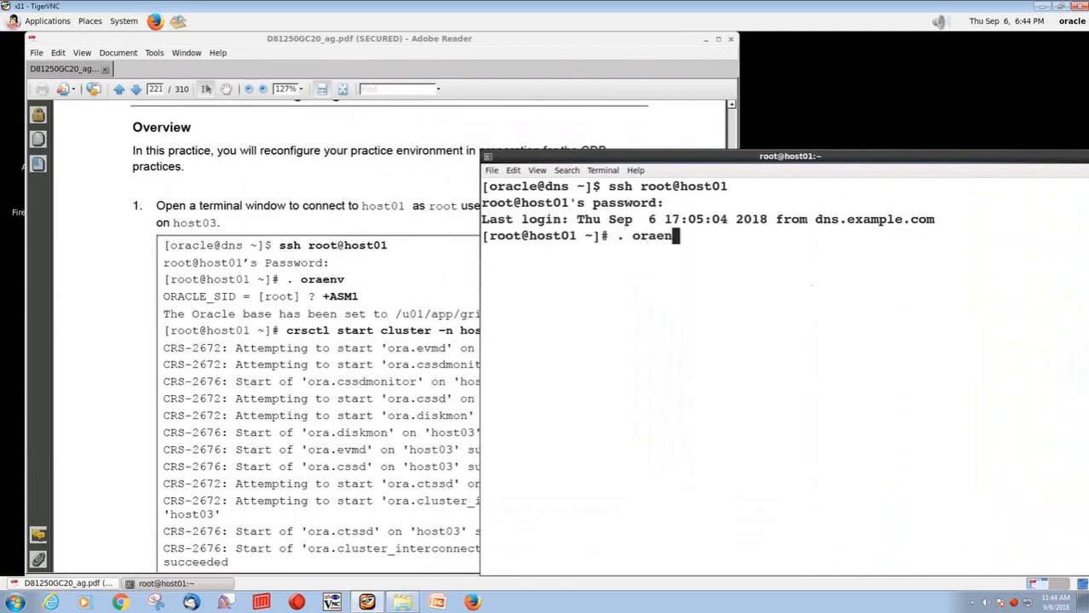
key(Return)
text(+ASM1)
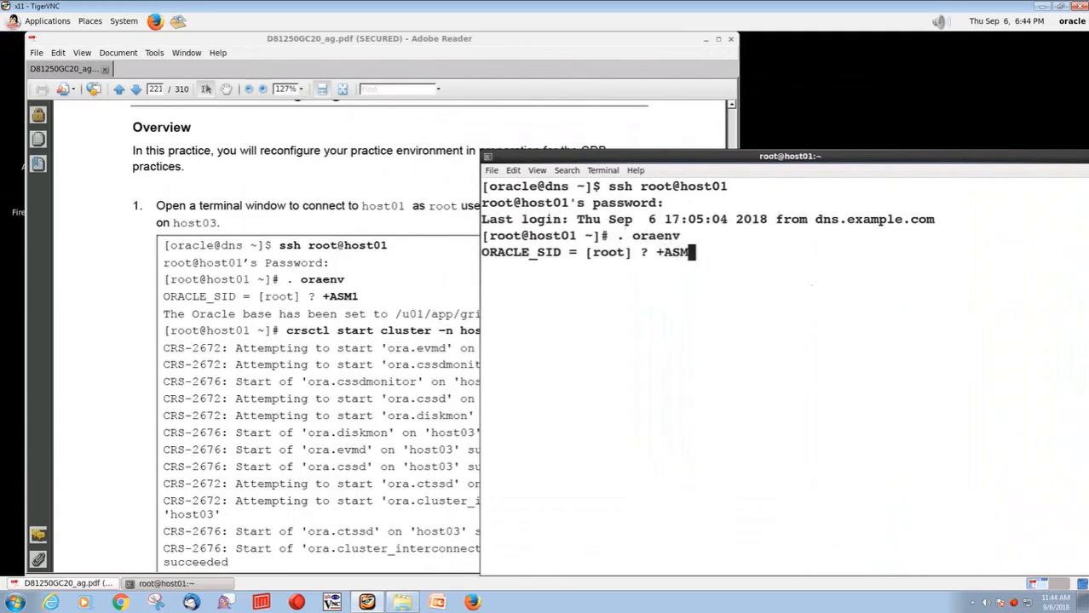
key(Return)
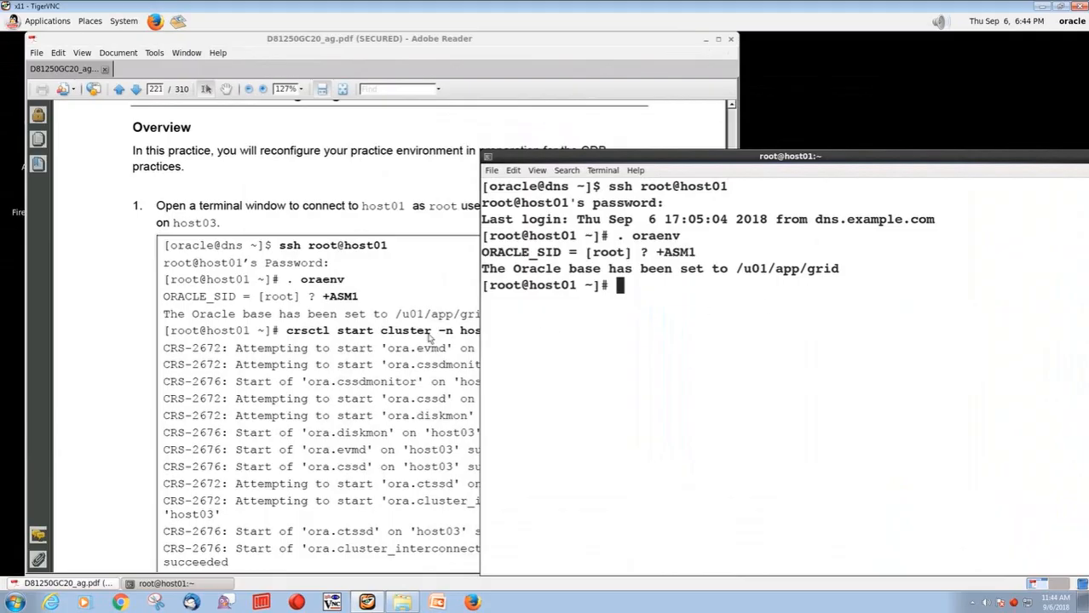
Run crsctl start cluster -n host03 from the guide, then retype its faulty dash and rerun
click(475, 317)
drag(288, 338, 512, 336)
key(ctrl+c)
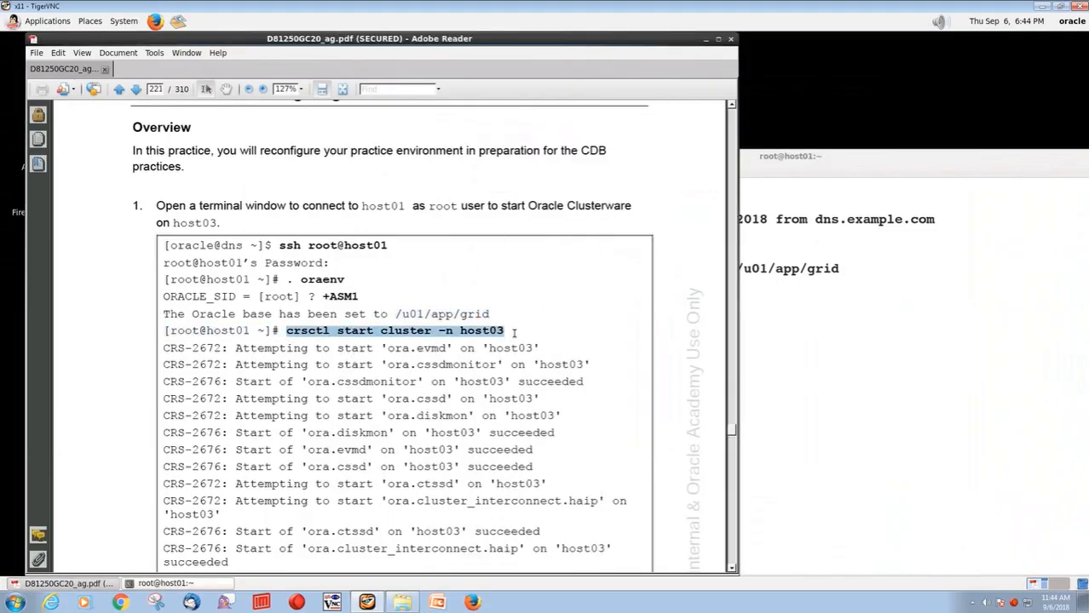
click(790, 371)
middle_click(790, 372)
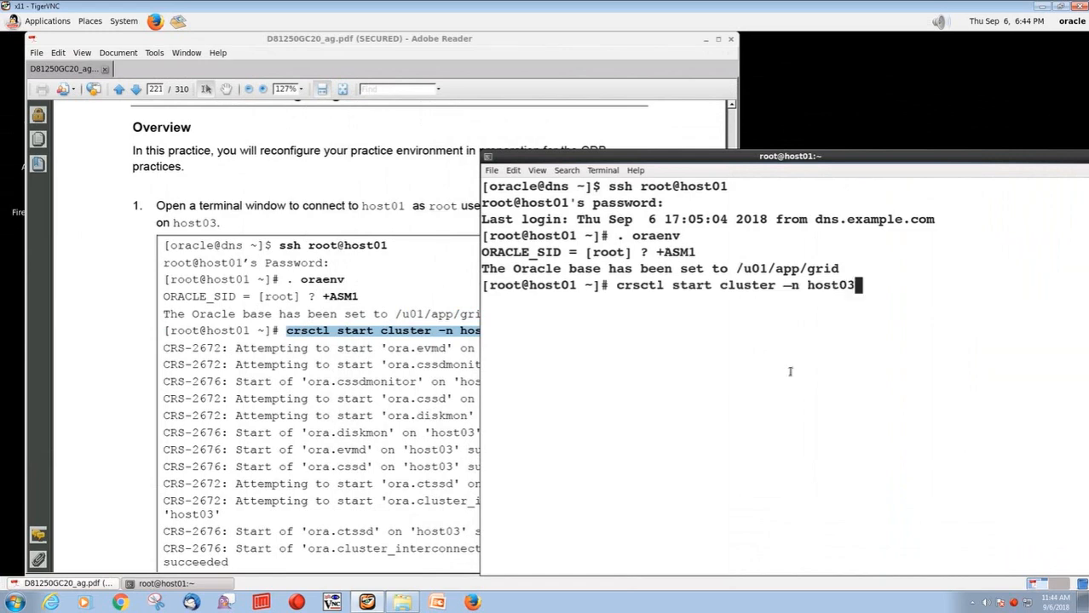
key(Return)
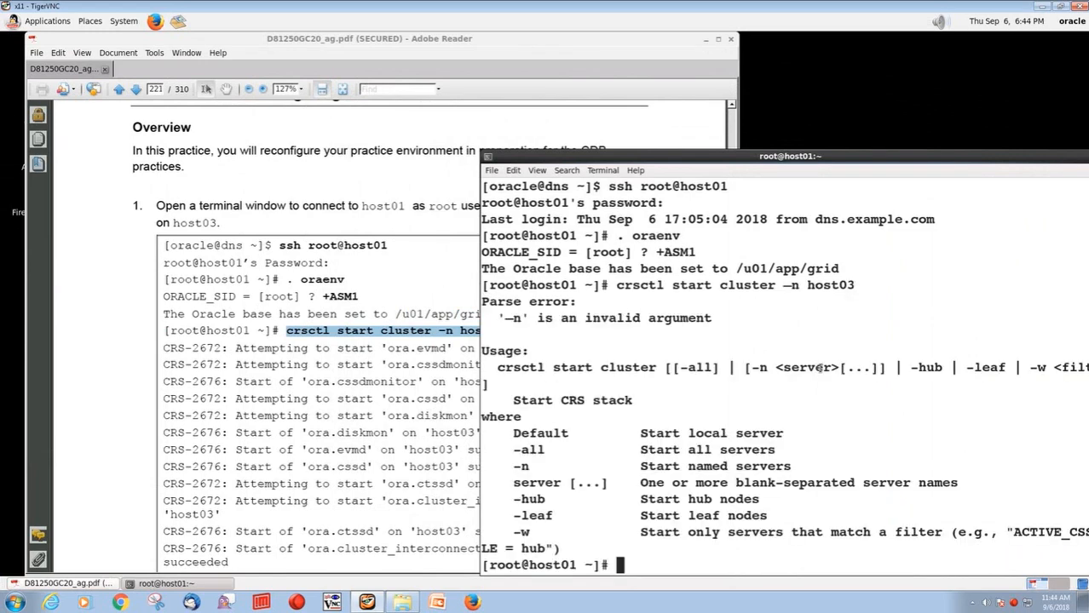
key(Up)
key(Left)
key(Left)
key(Left)
key(Left)
key(Left)
key(Left)
key(Left)
key(Left)
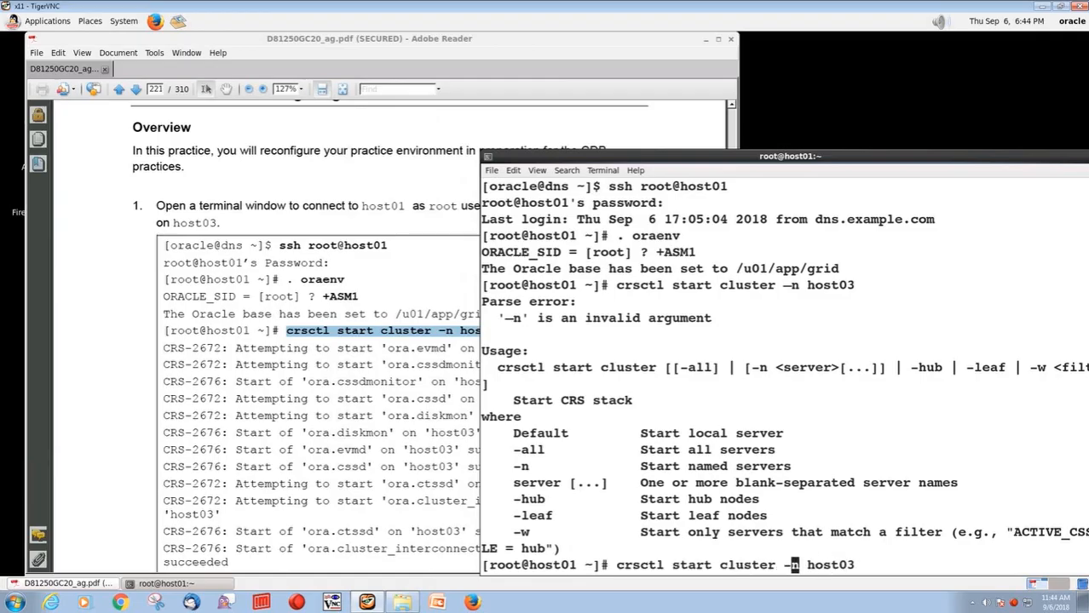
key(BackSpace)
text(-)
key(Return)
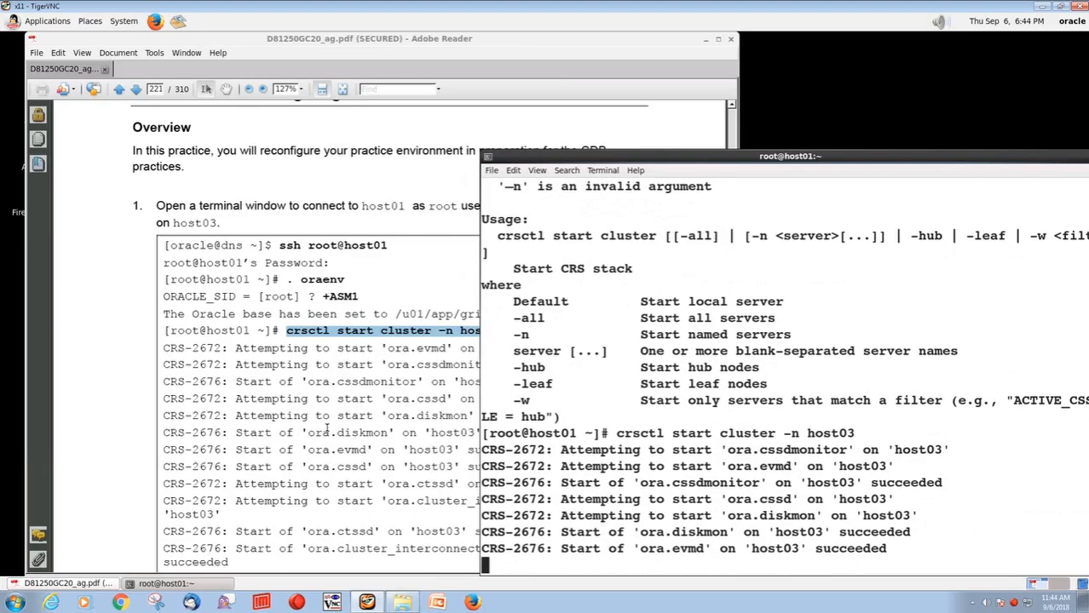
In a new terminal tab, connect to host01 as oracle with ssh -X and enter the password
click(325, 431)
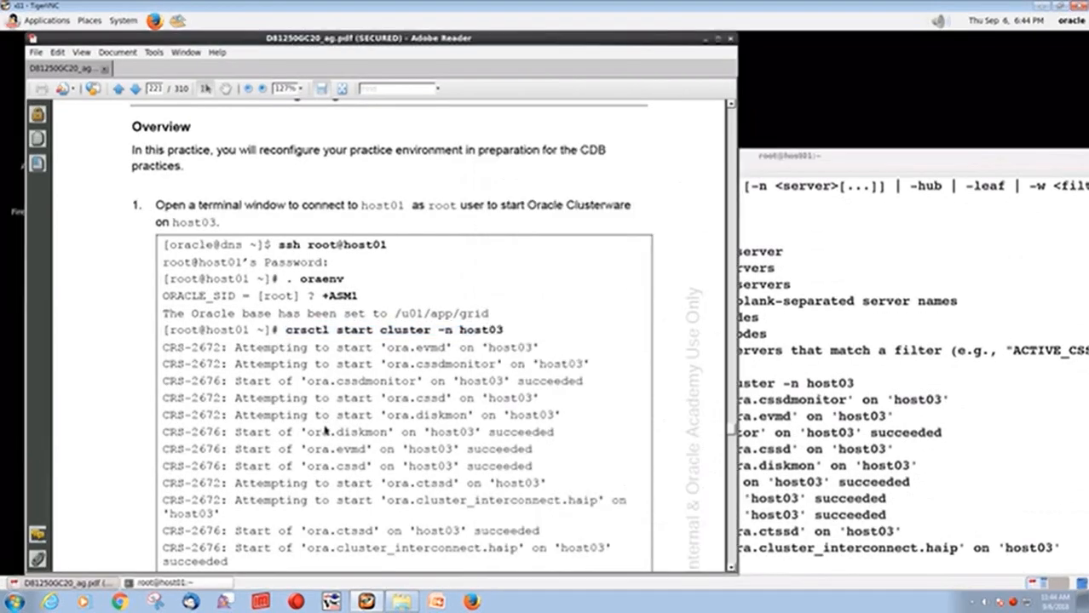
scroll(280, 290, down, 6)
scroll(277, 288, down, 12)
scroll(276, 286, down, 2)
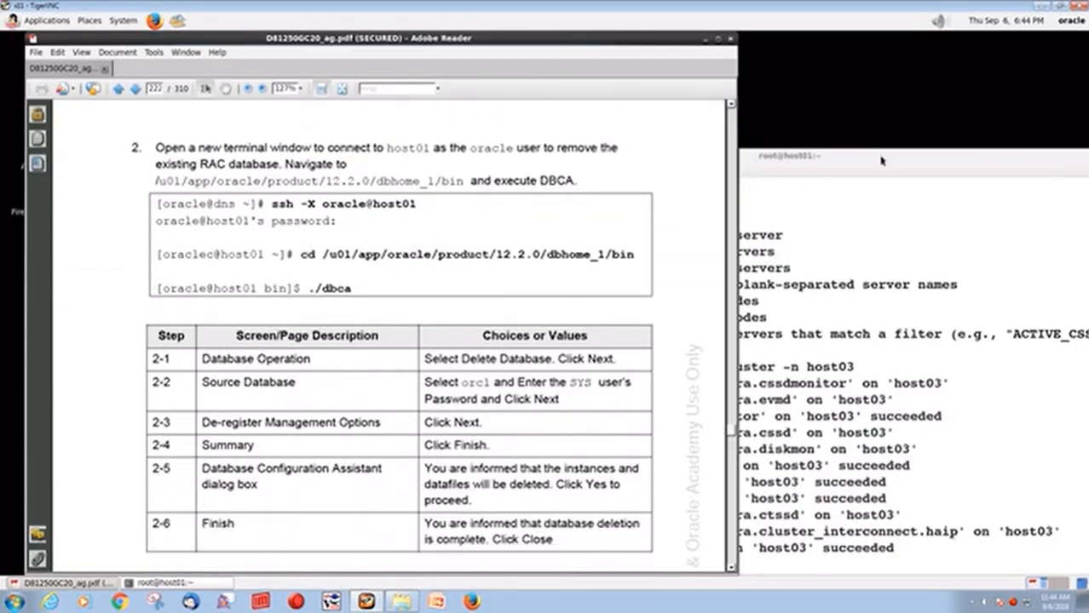
click(881, 158)
click(492, 171)
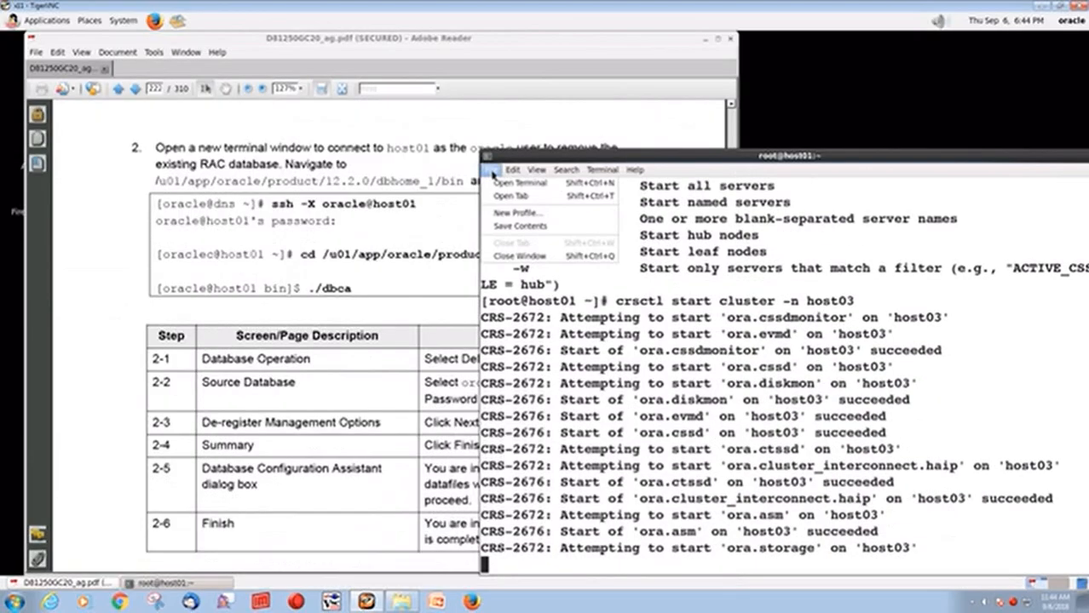
click(511, 196)
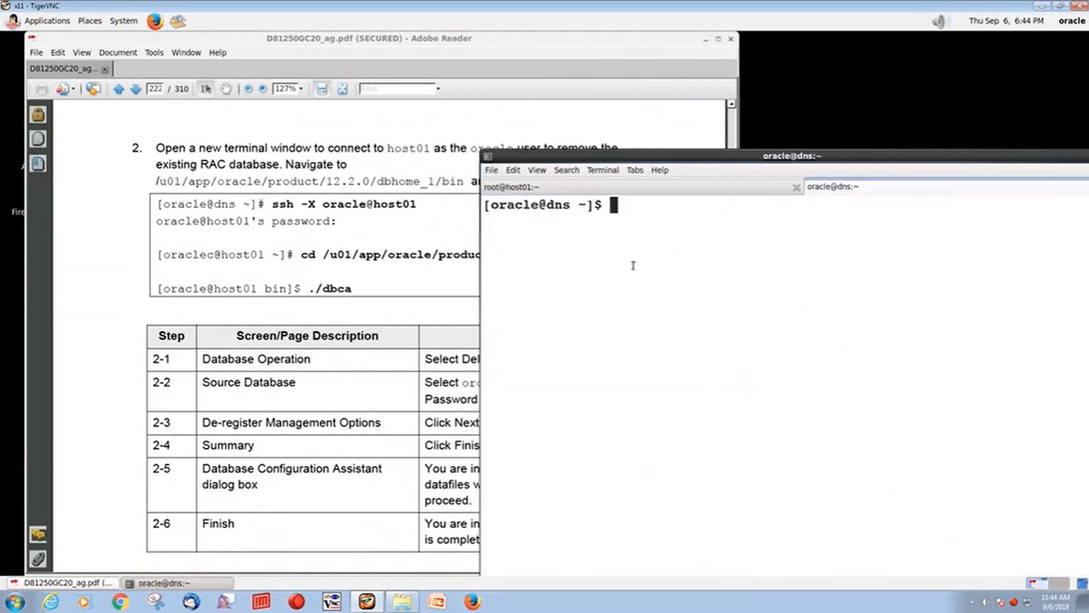
text(ssh -X oracle@host01)
key(Return)
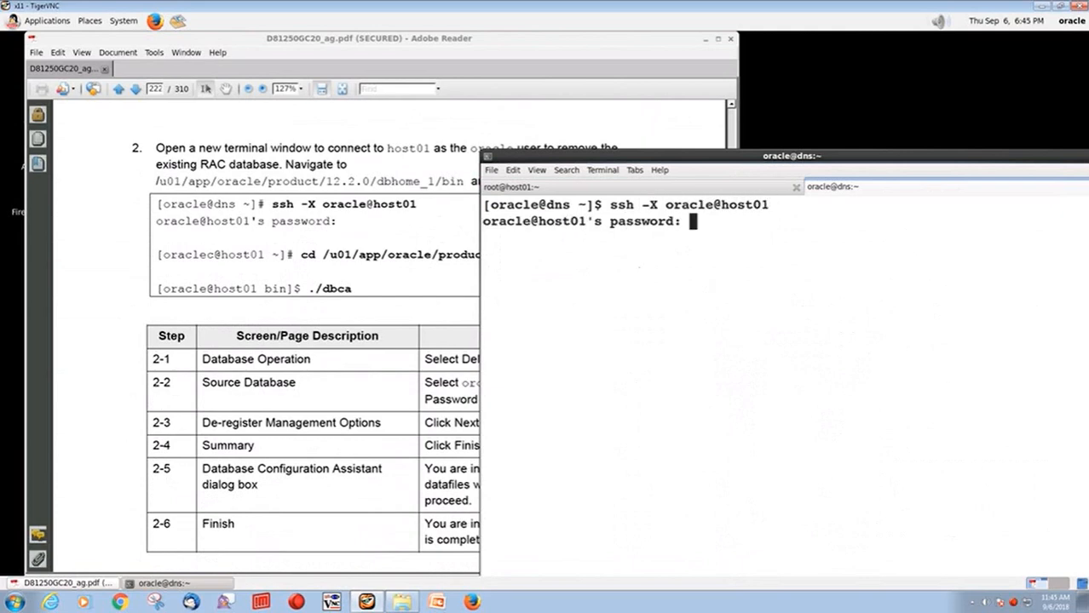
key(Return)
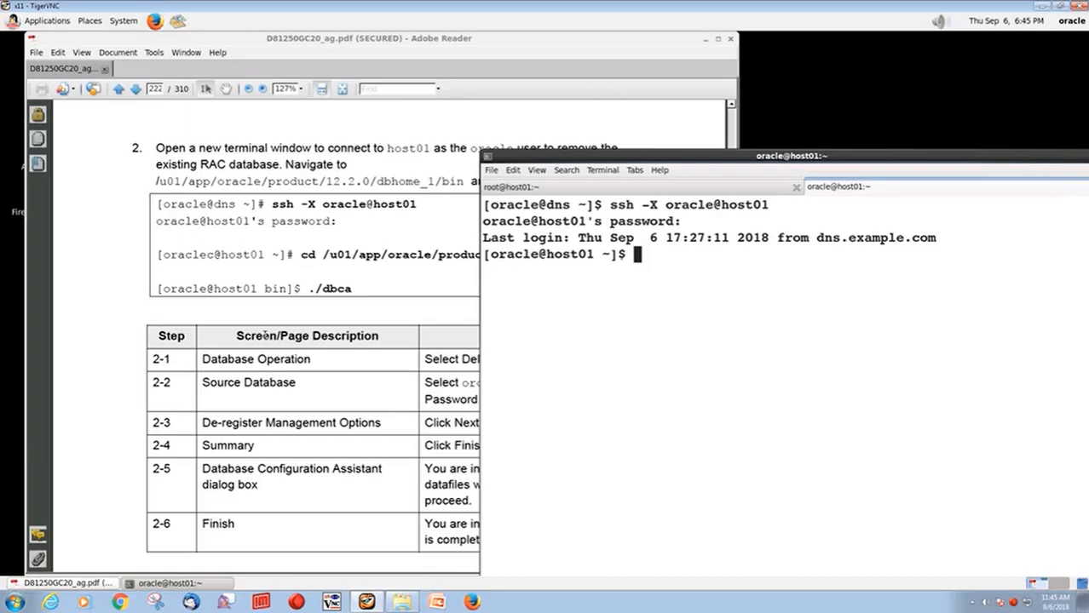
Change to the dbhome_1/bin directory as oracle on host01 and launch ./dbca
click(265, 336)
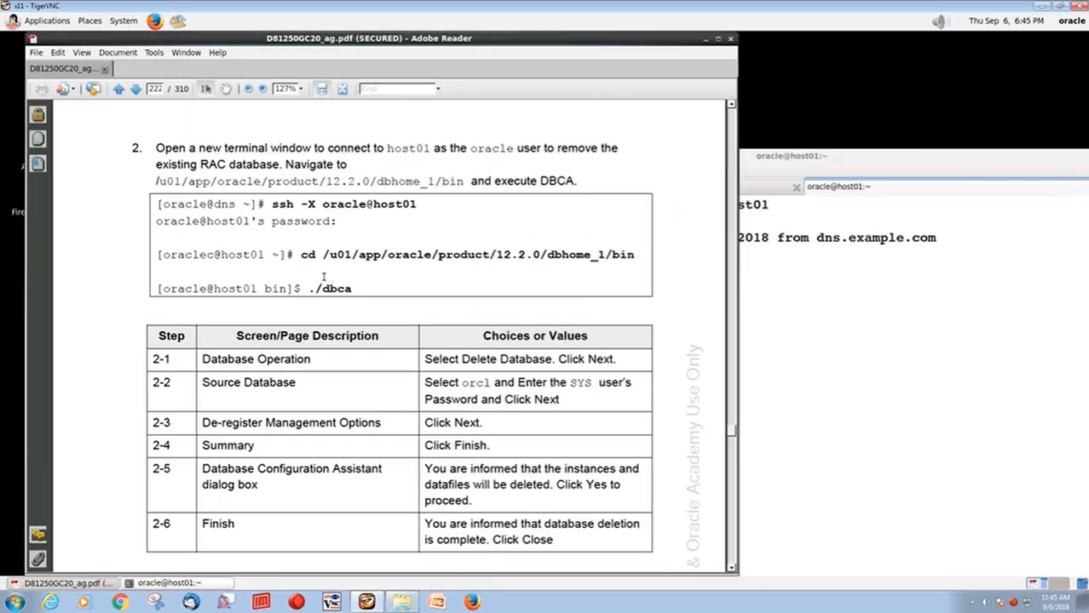
drag(300, 254, 630, 266)
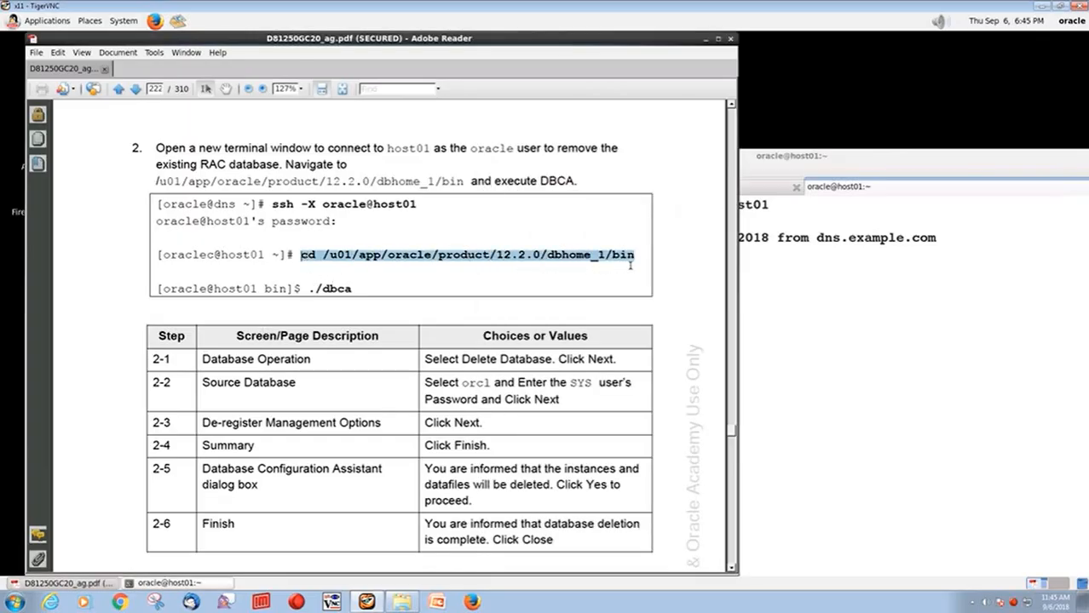
middle_click(841, 331)
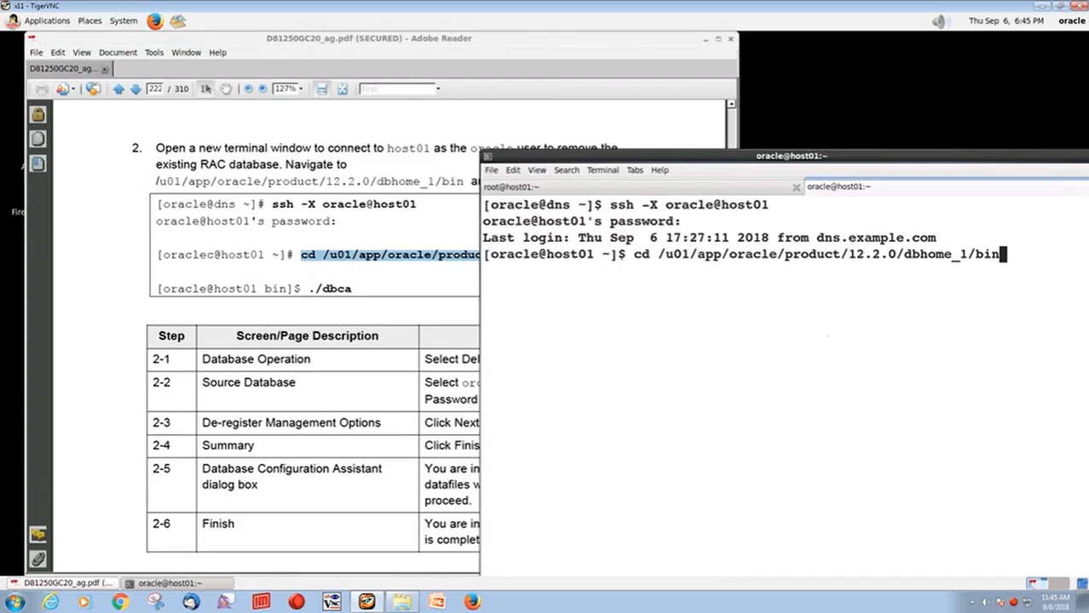
key(Return)
text(./dbca)
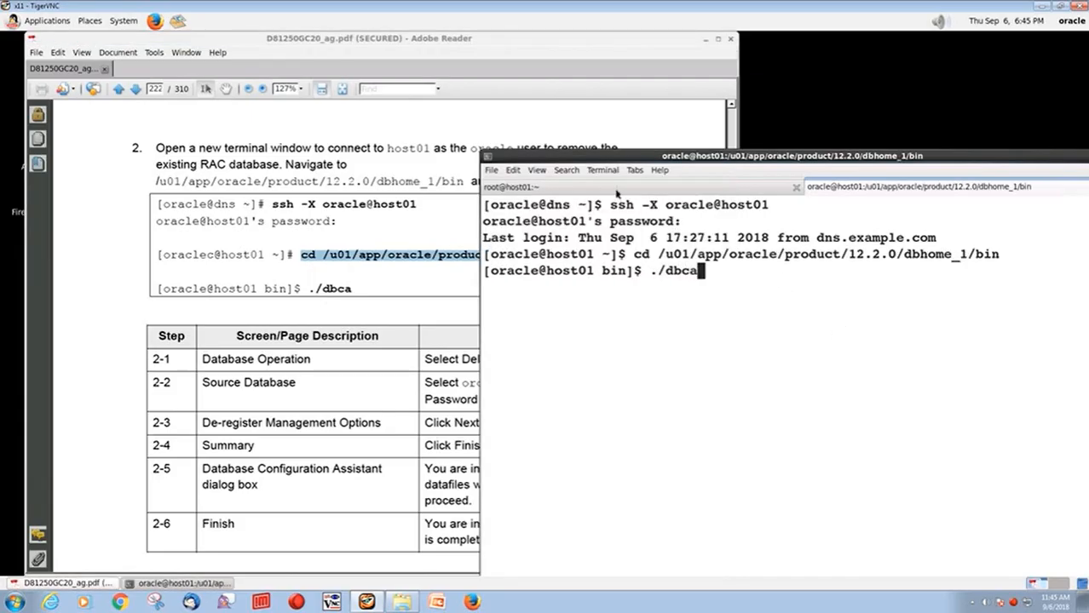
click(617, 190)
drag(769, 158, 733, 83)
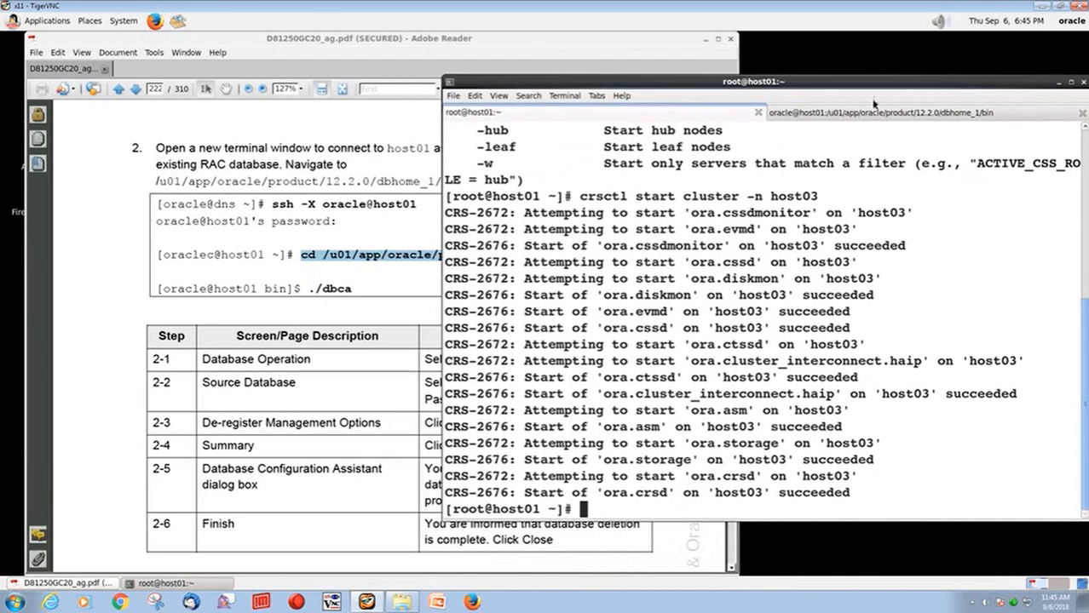
click(900, 116)
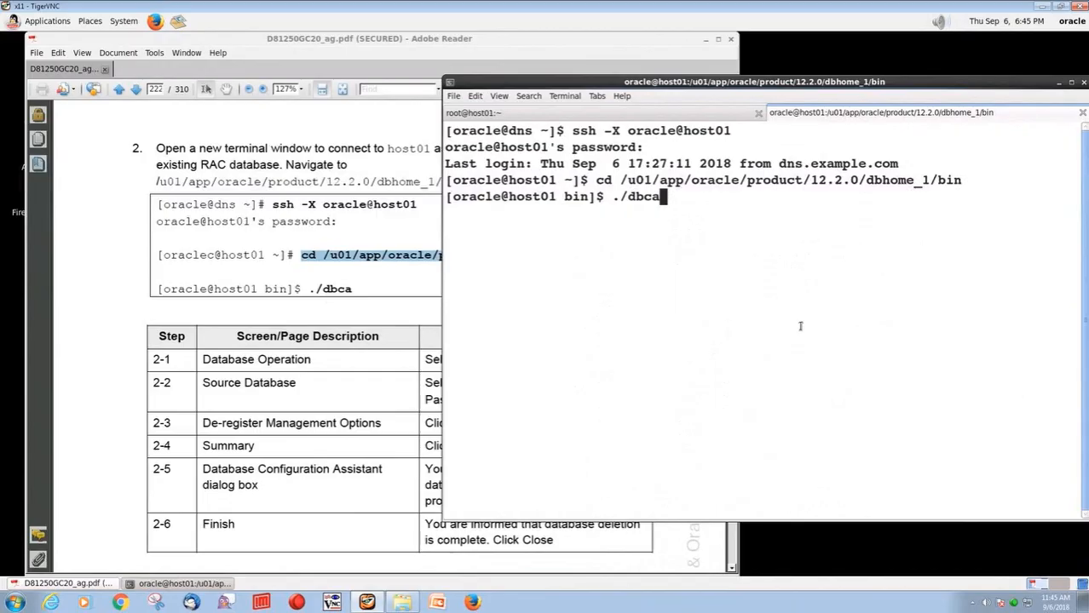
key(Return)
Scroll the lab guide down to the Delete Database instructions
click(220, 433)
scroll(220, 432, down, 3)
scroll(220, 433, down, 1)
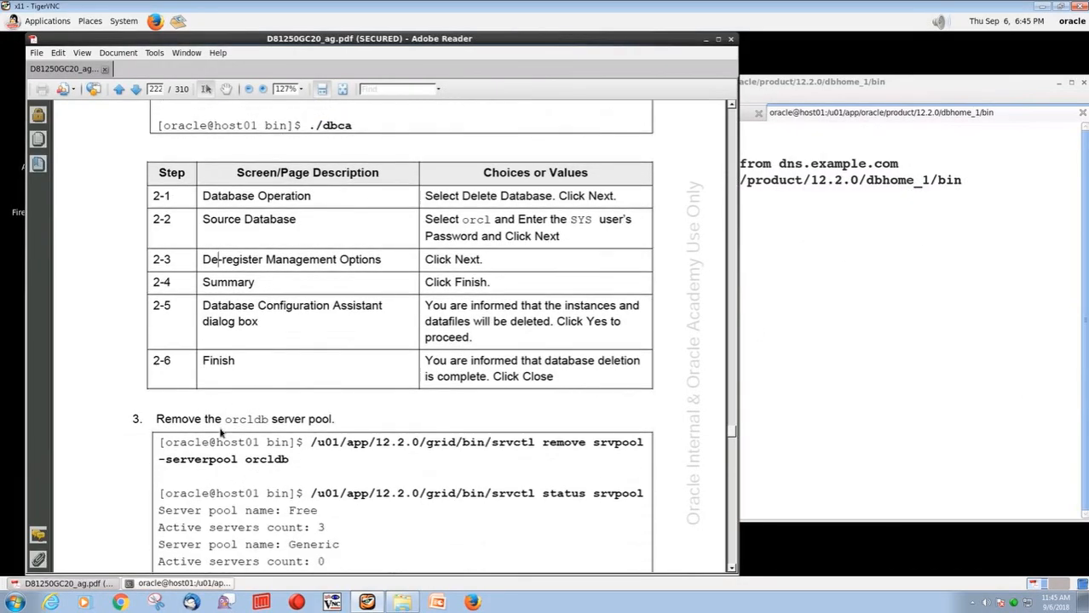
drag(462, 195, 528, 197)
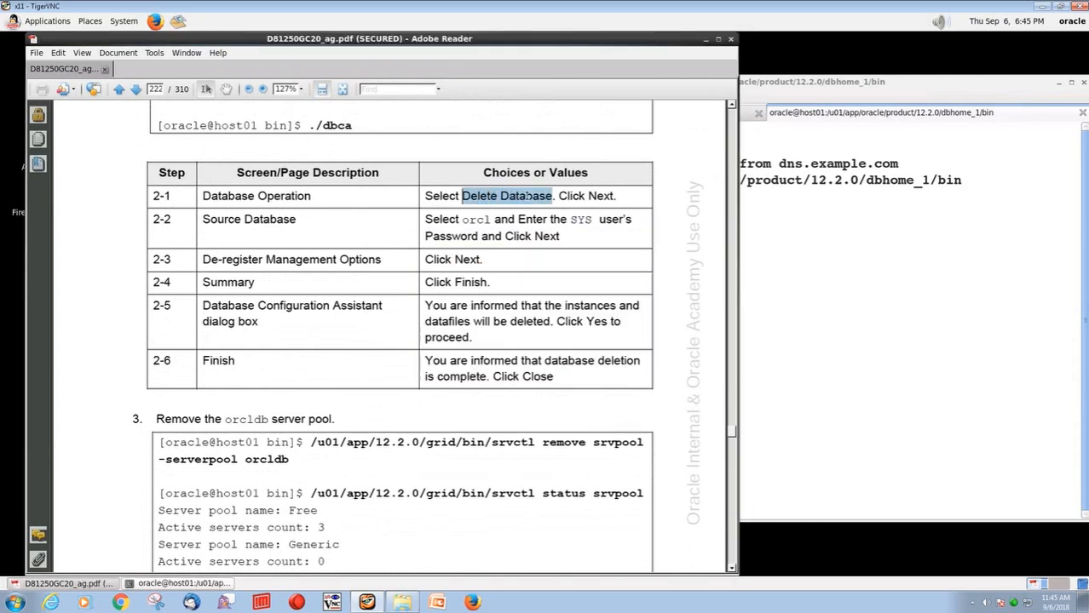
click(504, 305)
scroll(457, 302, down, 7)
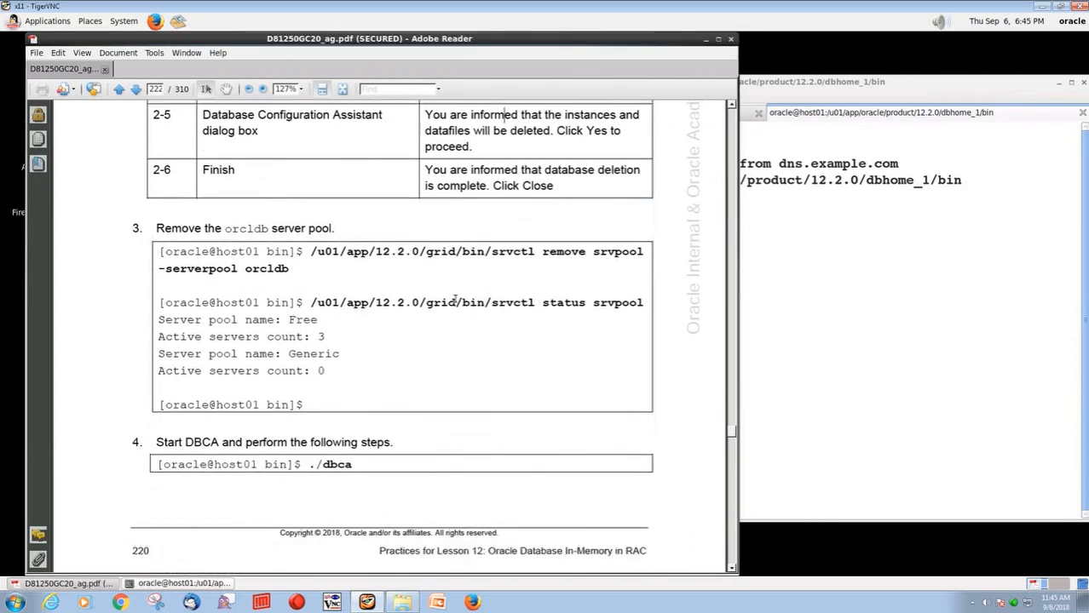
scroll(455, 299, down, 2)
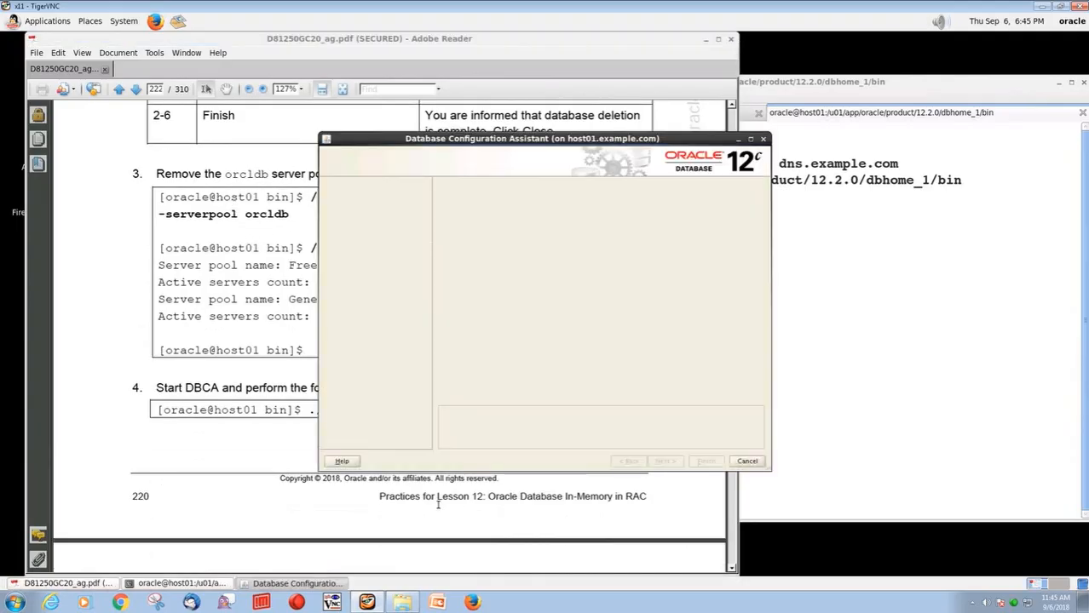
Delete the orcl database in DBCA using the SYS password, confirming removal of instances and datafiles
drag(488, 139, 712, 139)
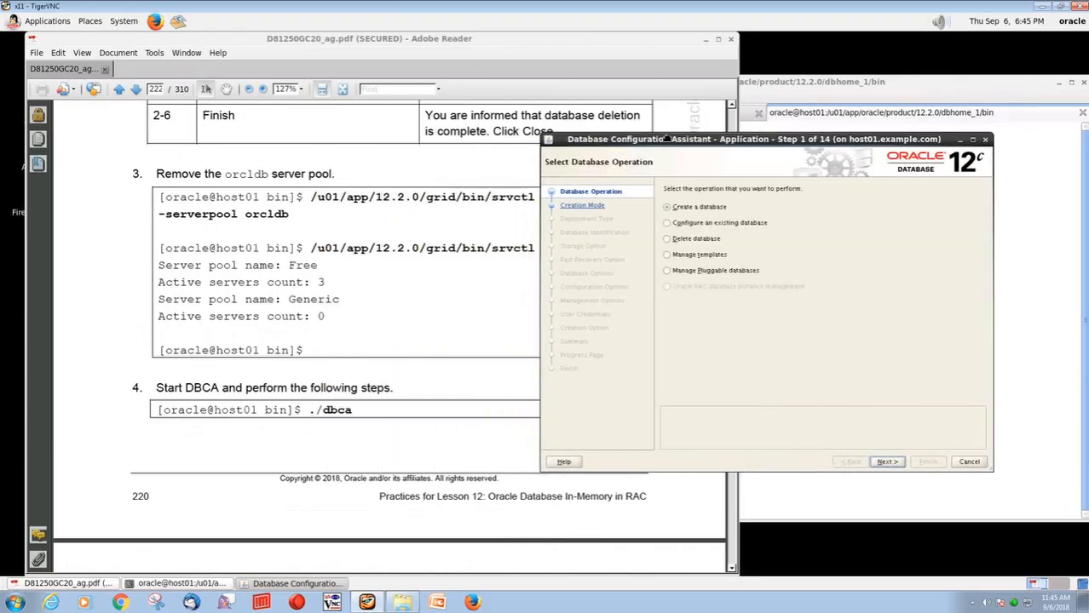
click(667, 239)
click(887, 462)
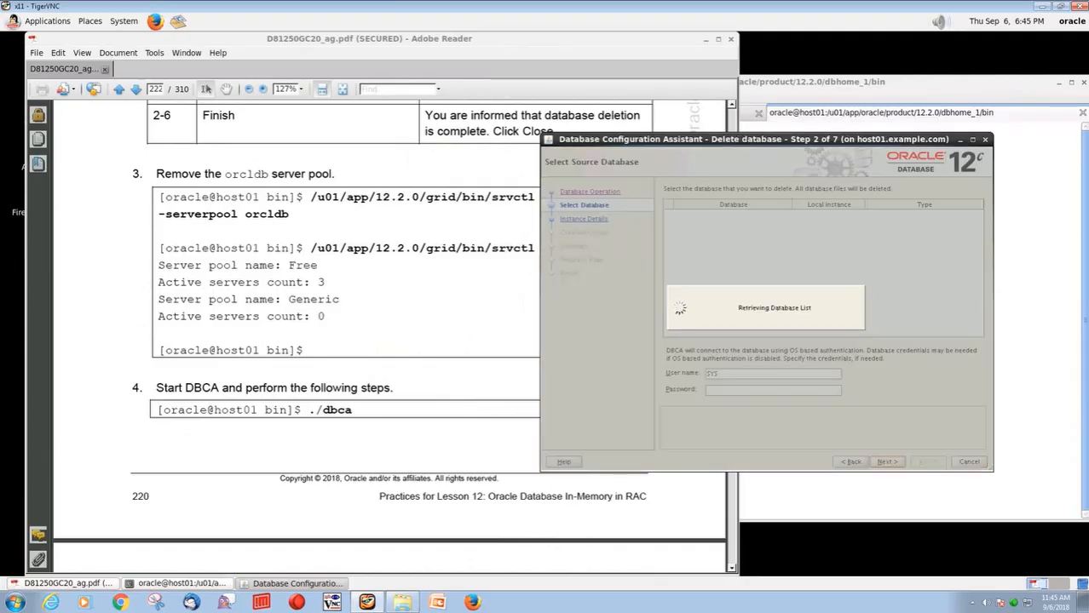
click(757, 390)
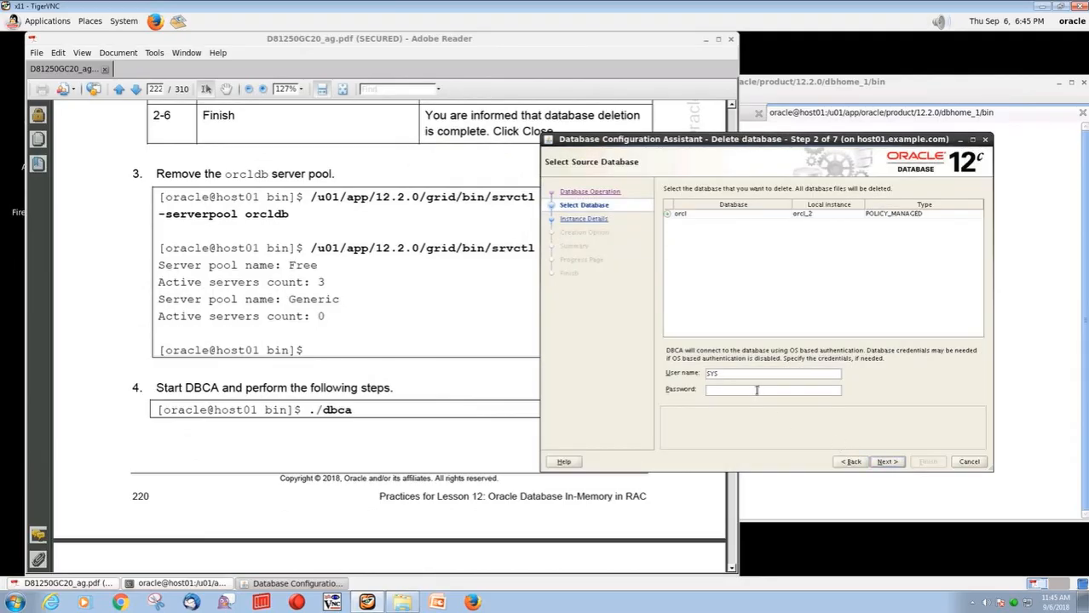
text(oracle_4U)
click(889, 463)
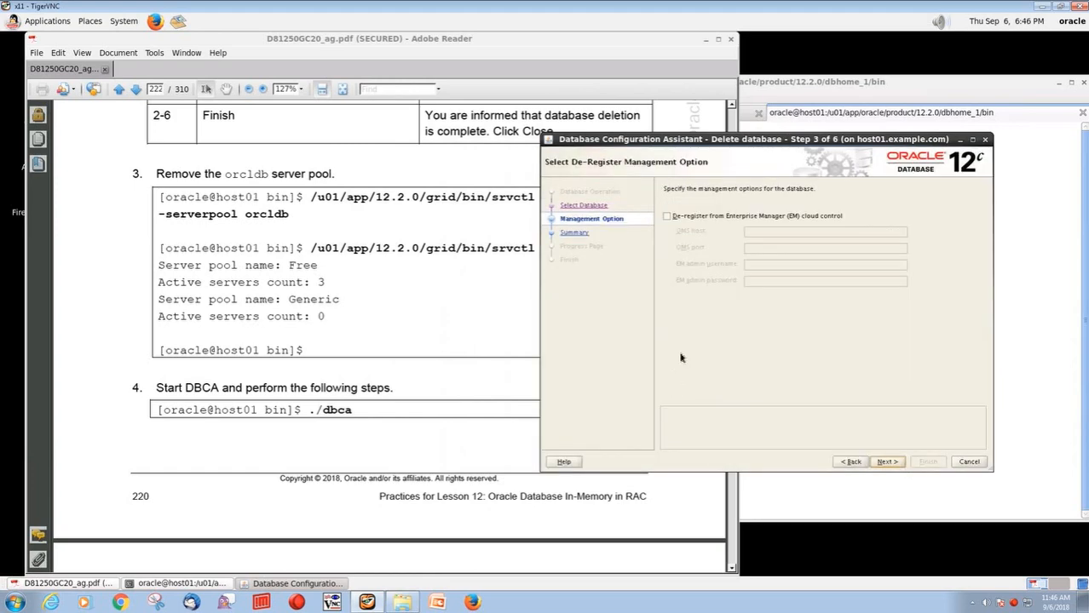
click(886, 462)
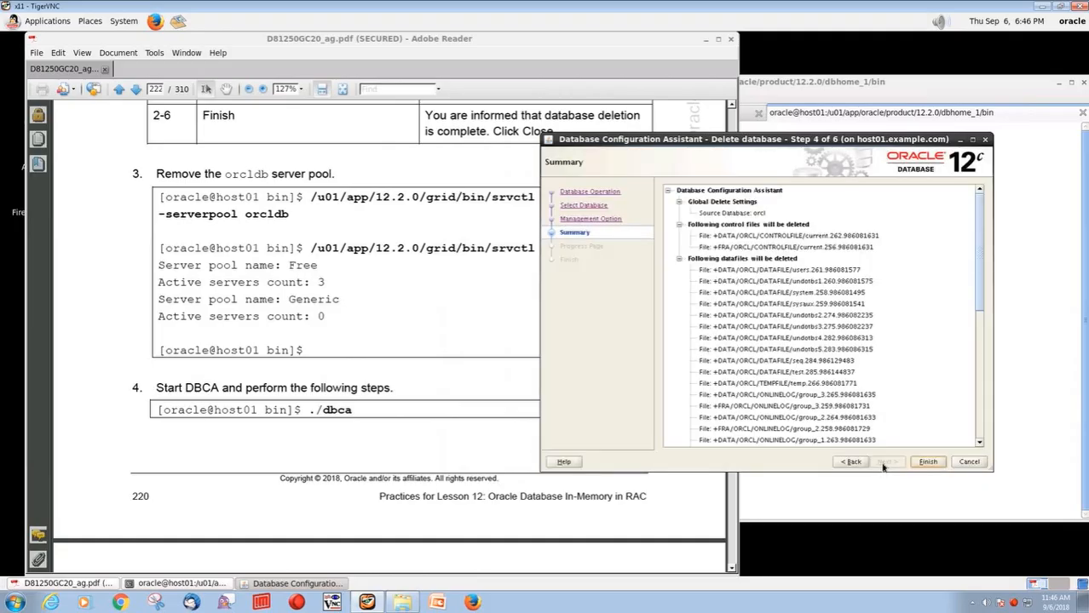
click(927, 463)
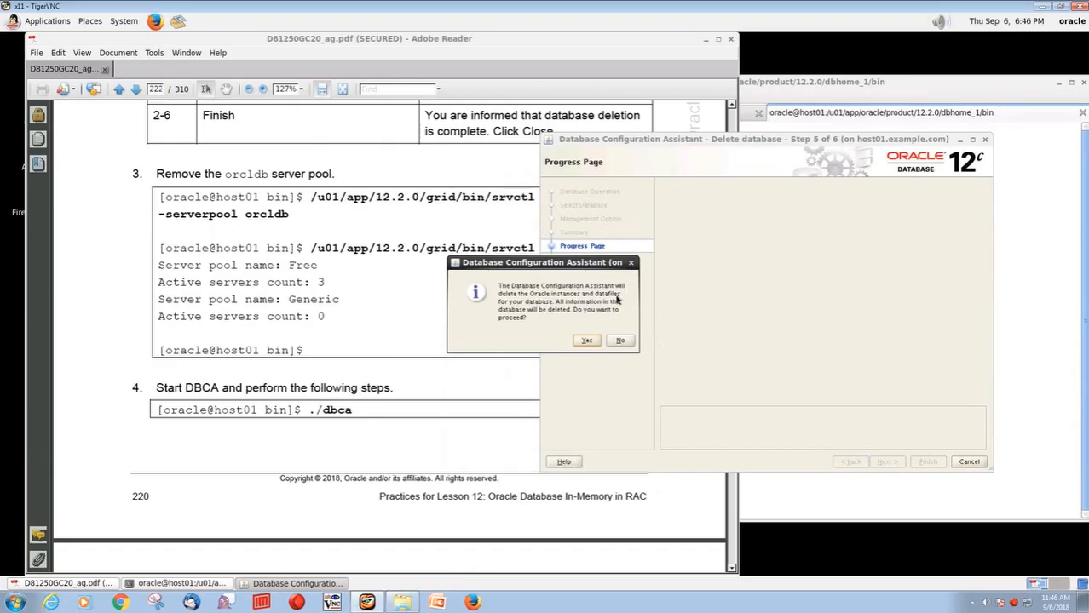
click(586, 340)
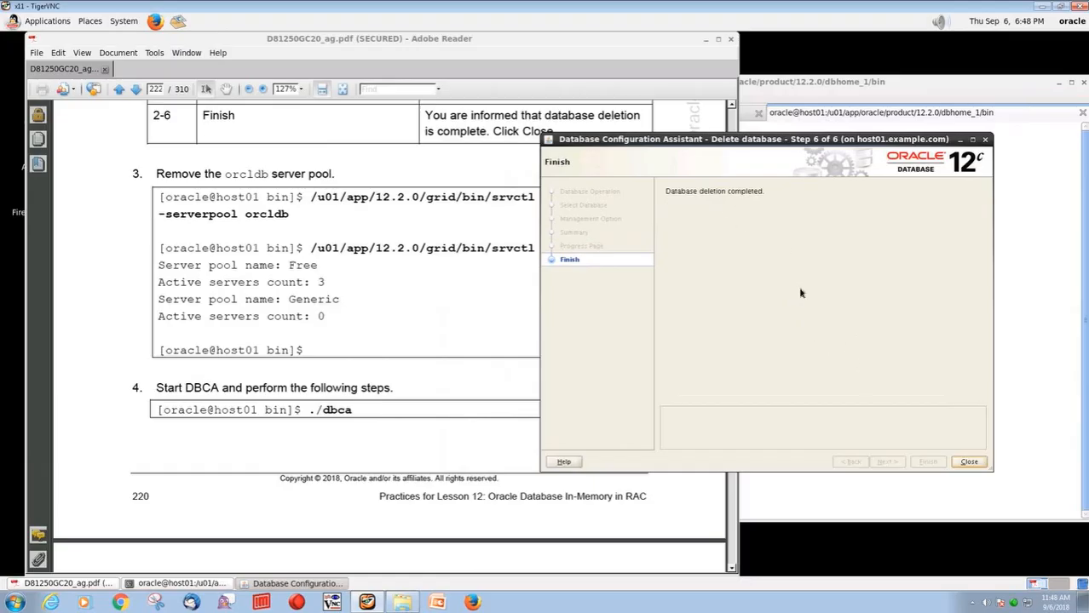
Close DBCA and run srvctl remove srvpool -serverpool orcldb
click(968, 462)
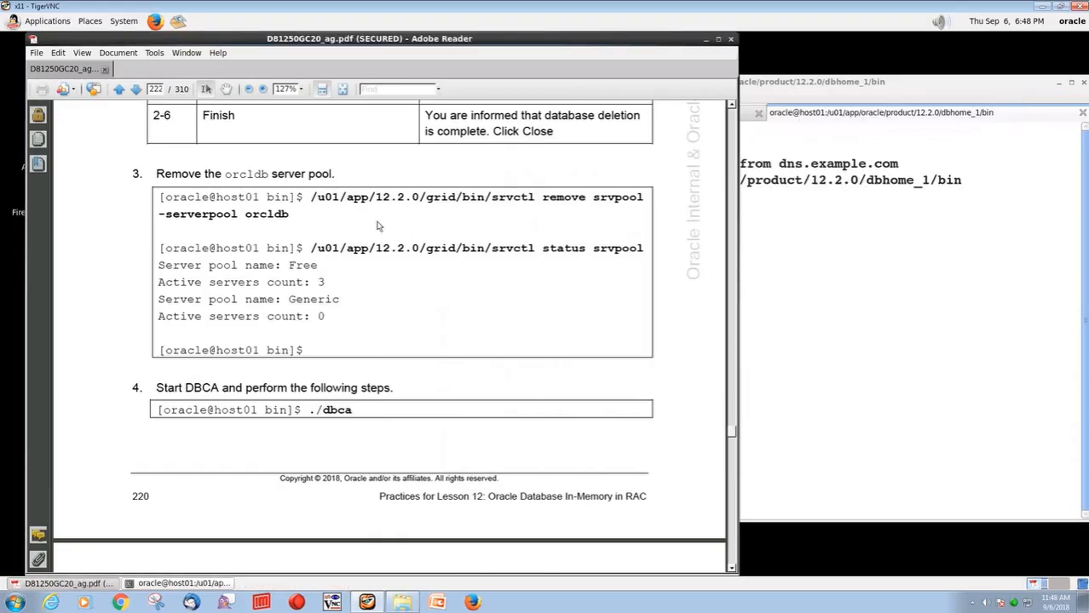
drag(310, 197, 625, 193)
key(ctrl+c)
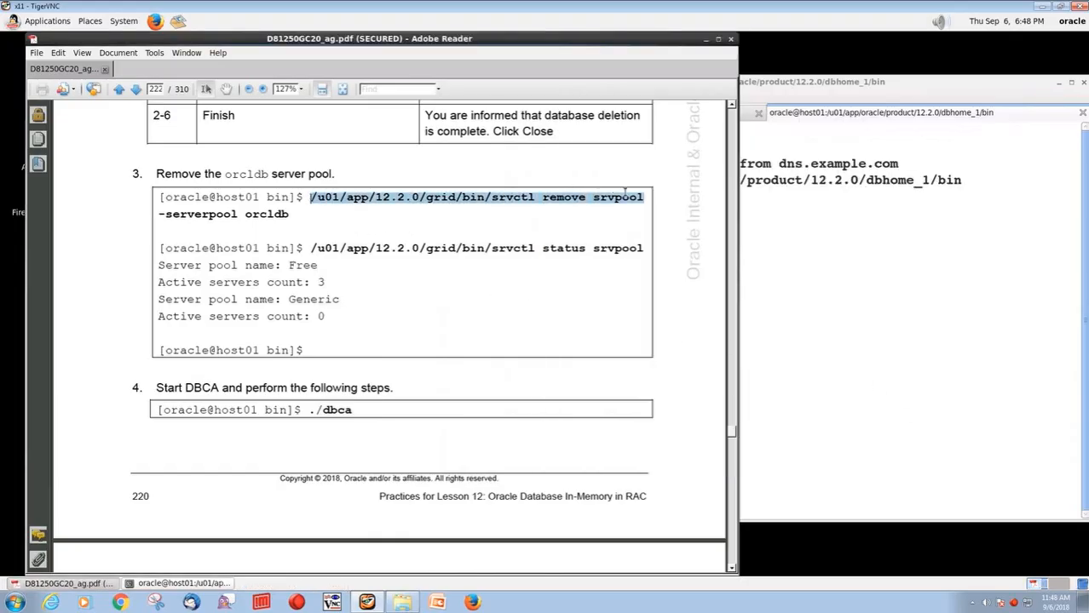
click(856, 269)
middle_click(855, 270)
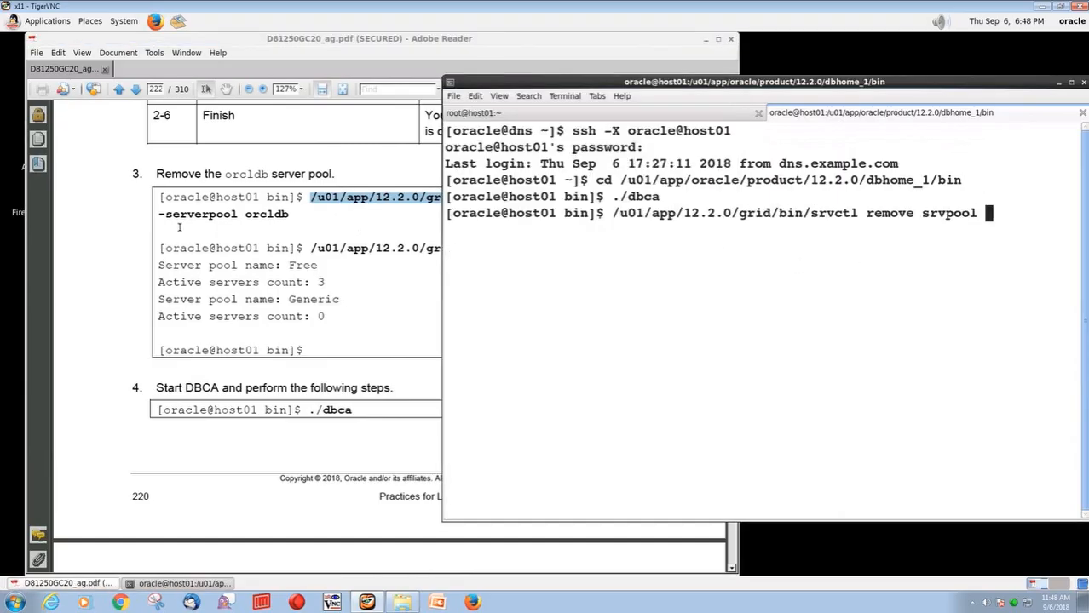
drag(158, 214, 280, 213)
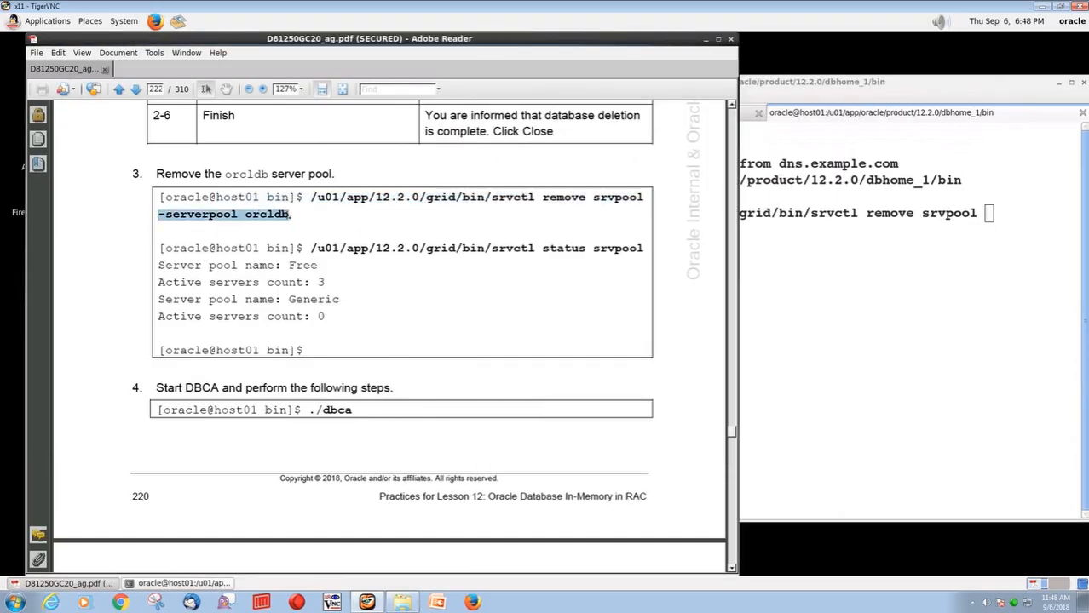
click(847, 328)
middle_click(847, 328)
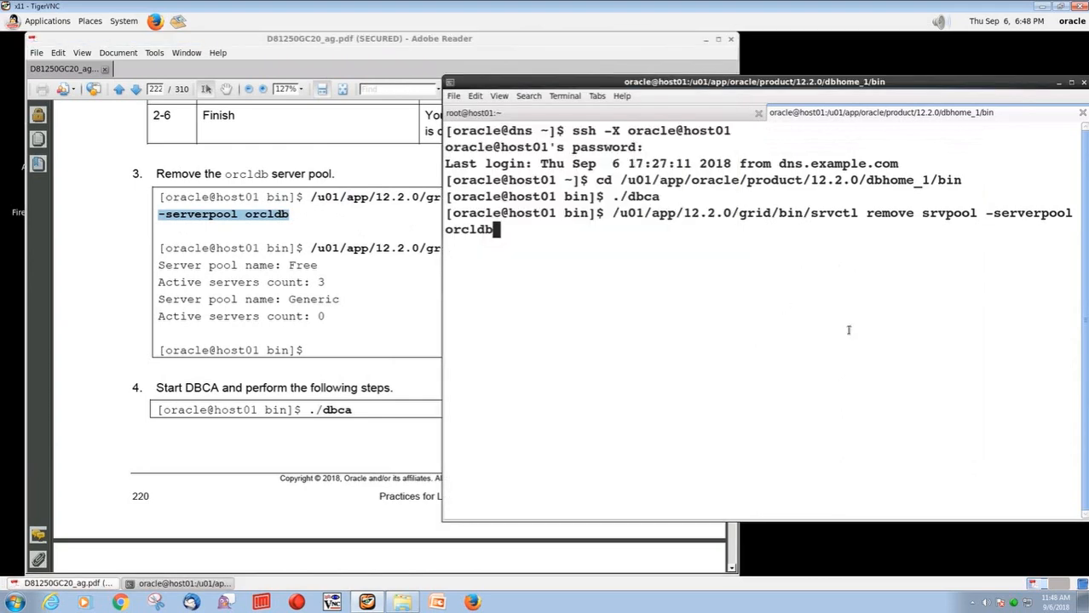
key(Return)
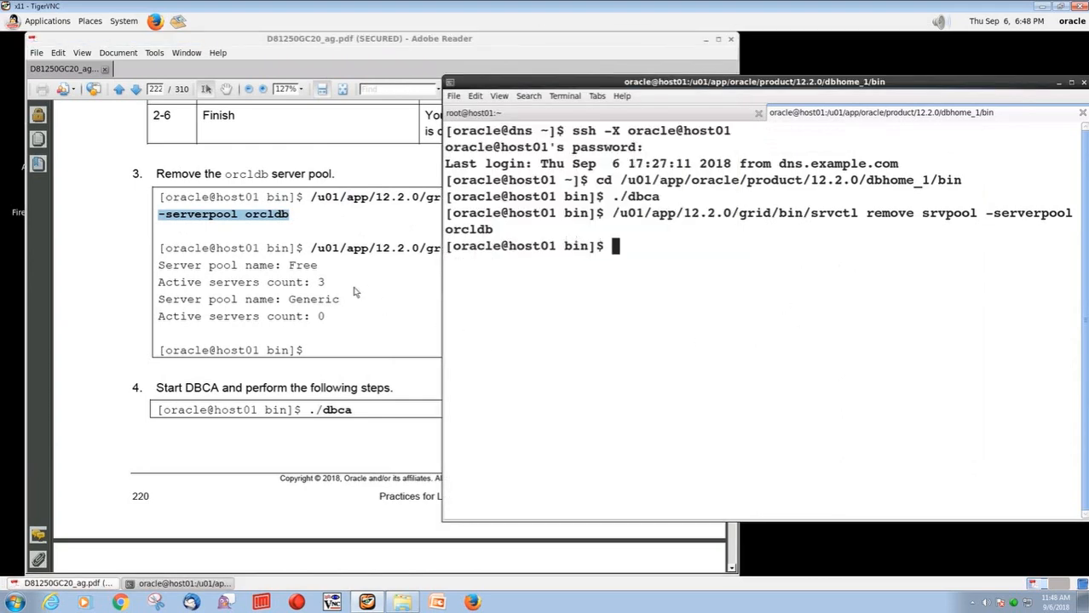
Run srvctl status srvpool and confirm only Free (3 servers) and Generic (0) remain
click(353, 292)
drag(312, 248, 707, 264)
key(ctrl+c)
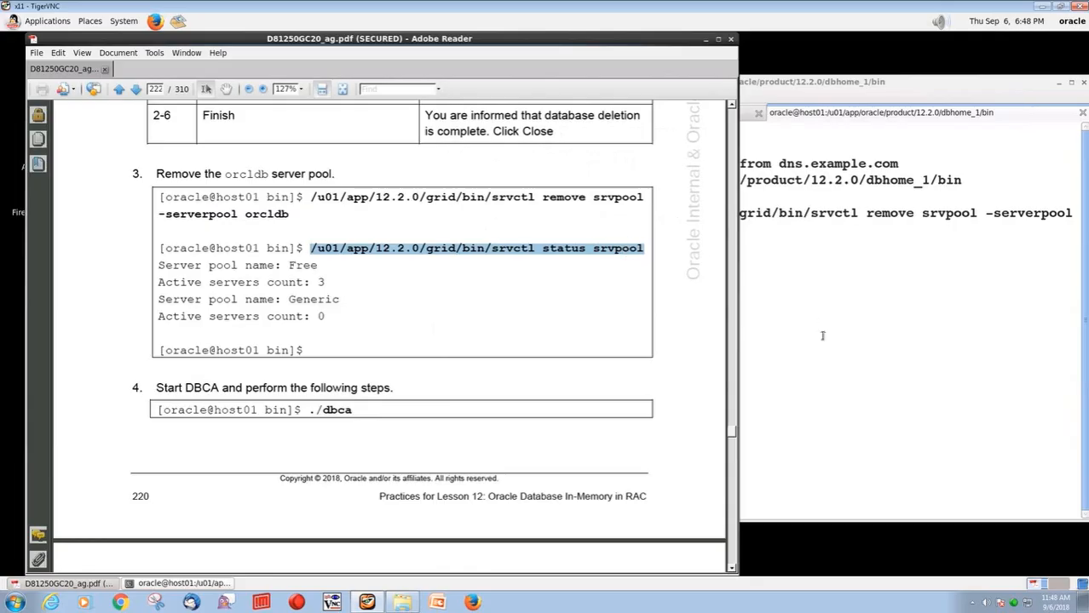
click(823, 335)
middle_click(823, 335)
key(Return)
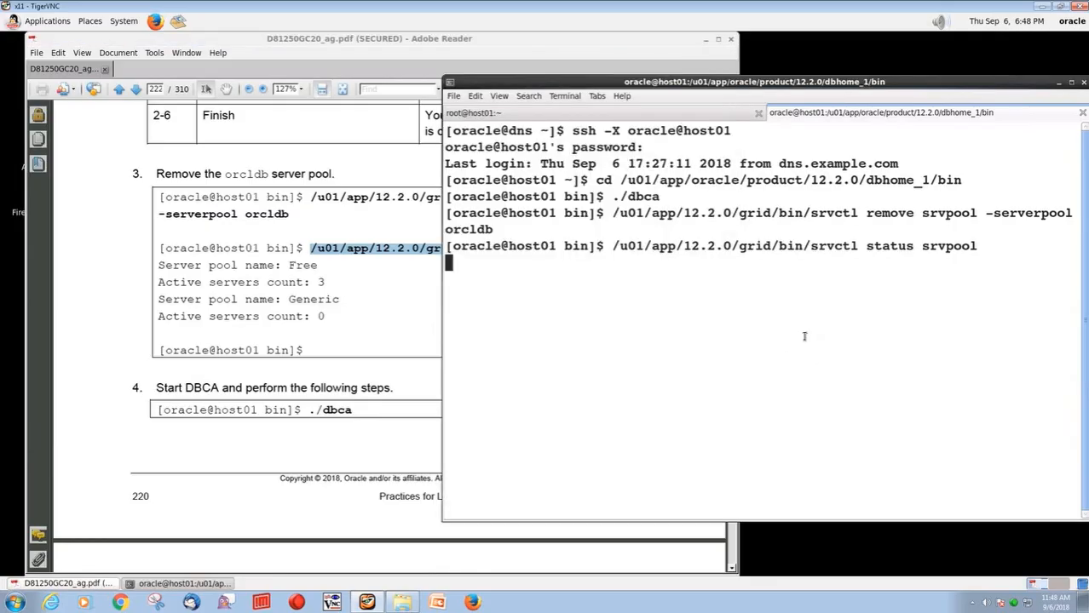
drag(587, 263, 620, 262)
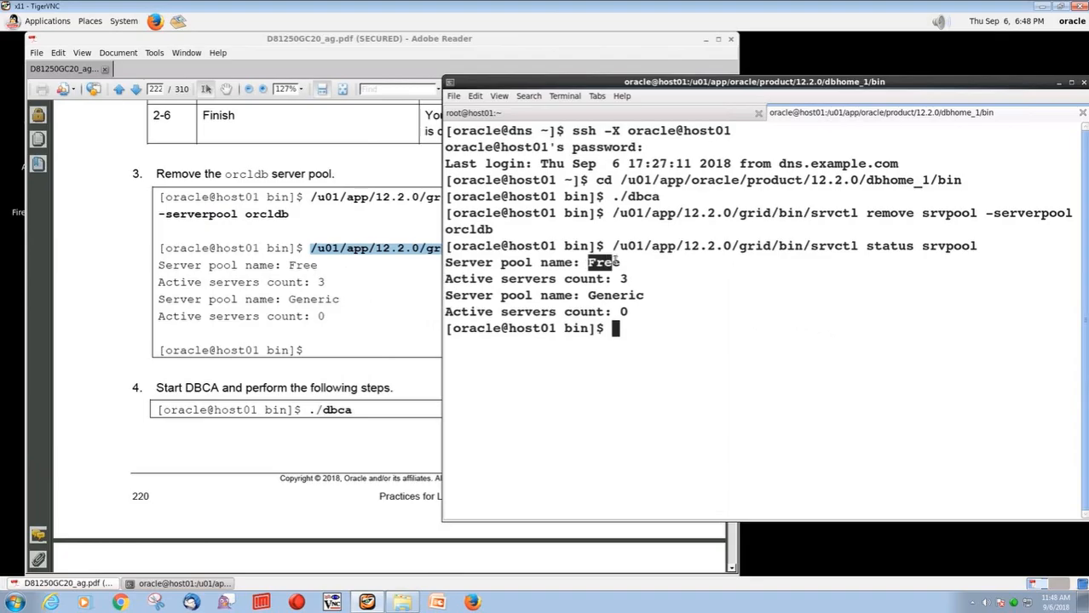
drag(581, 296, 644, 295)
click(656, 322)
Relaunch ./dbca from a fresh prompt
key(Return)
text(./dbca)
key(Return)
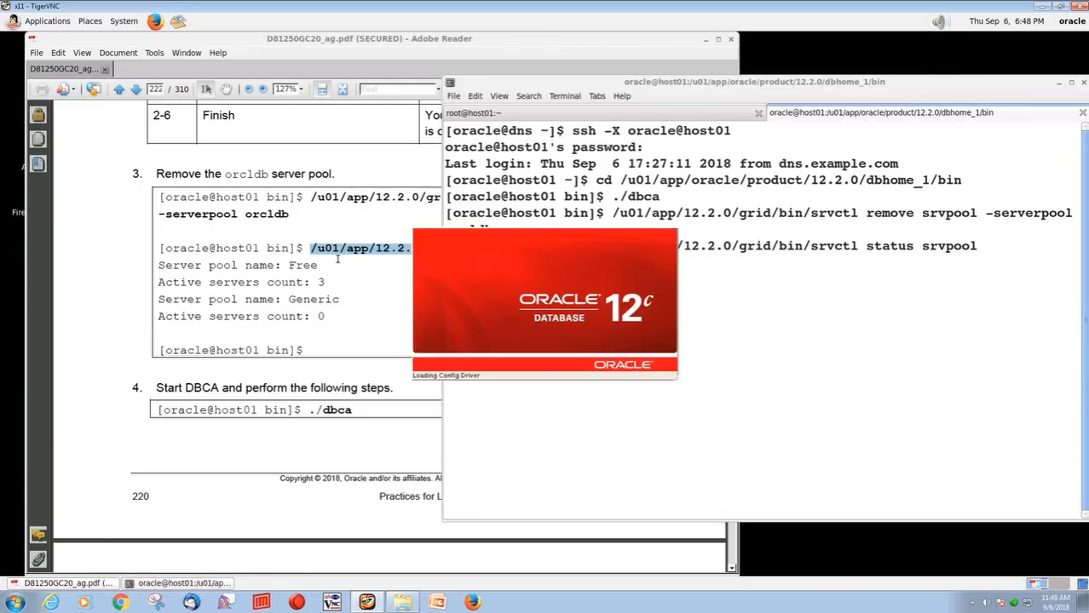
Choose Create a database in DBCA while paging the guide to step 7
click(279, 219)
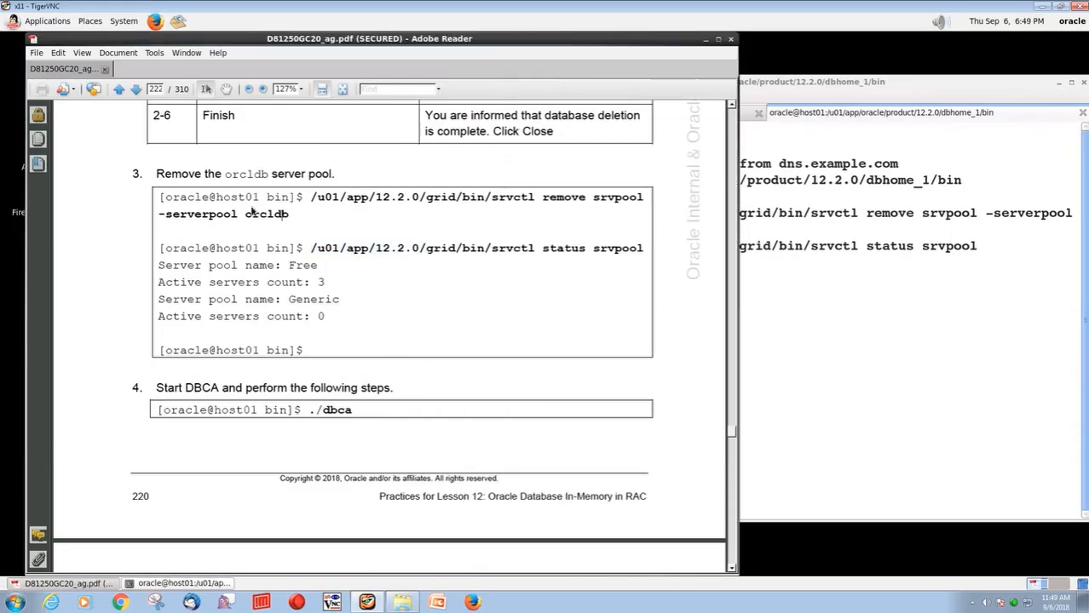
click(134, 90)
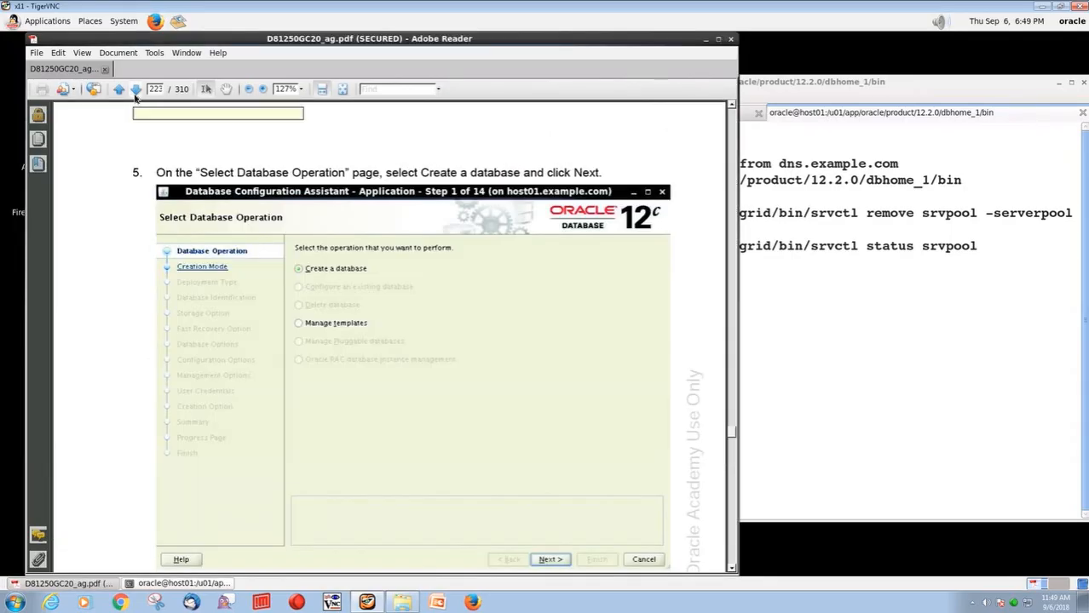
drag(477, 138, 758, 133)
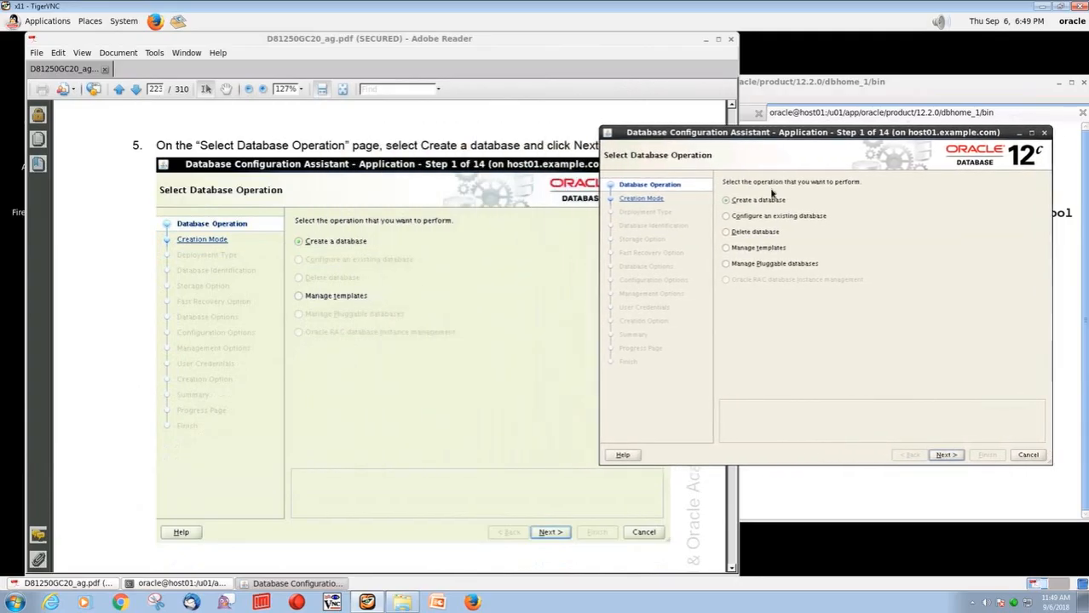
click(946, 455)
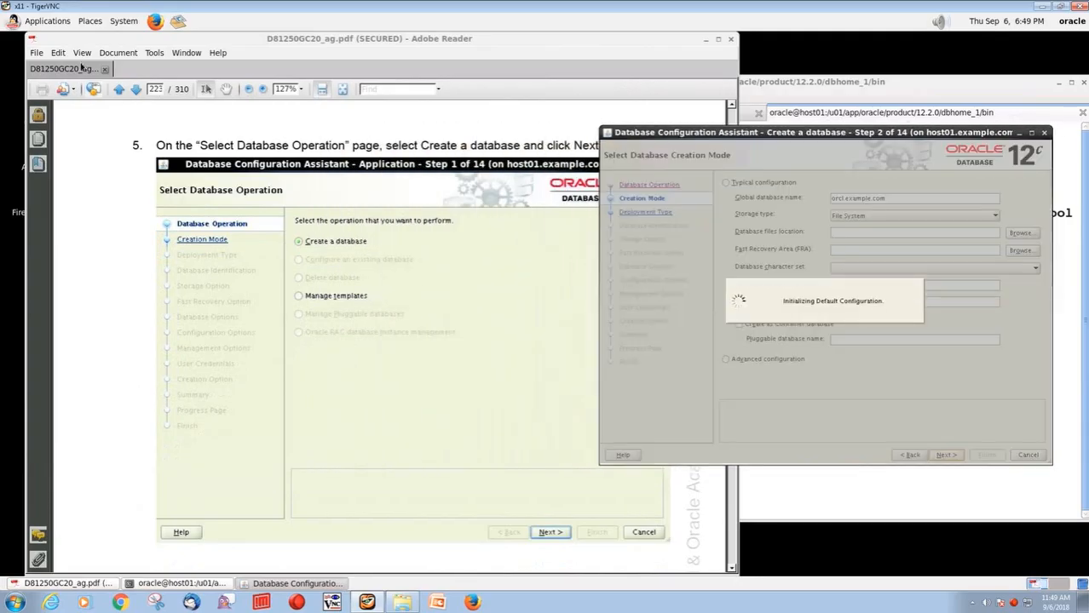
click(135, 89)
click(135, 90)
scroll(297, 247, down, 2)
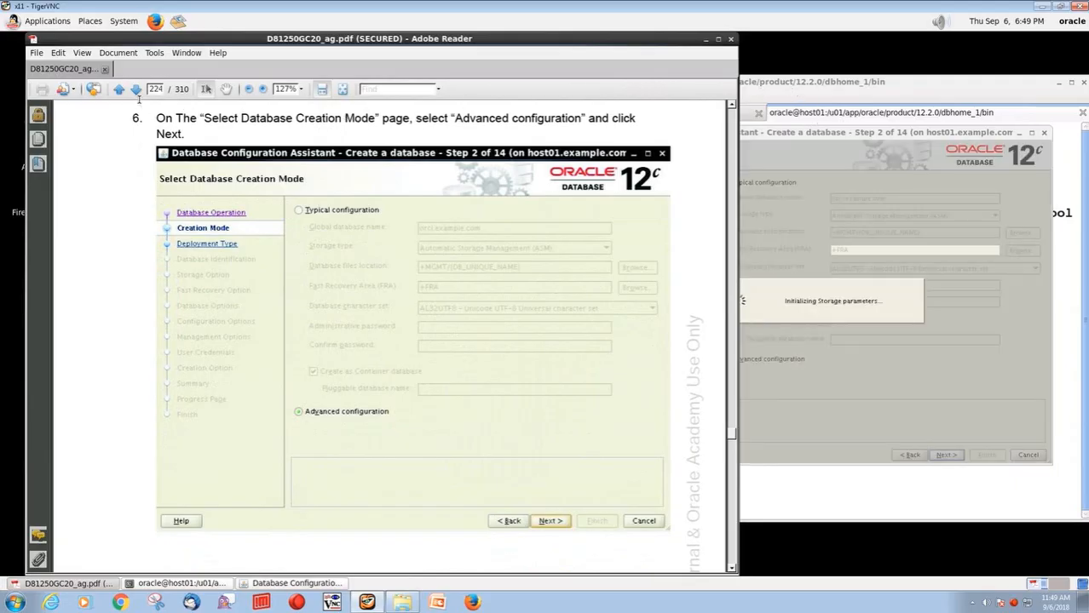
click(135, 88)
Set the configuration type to Policy Managed with the General Purpose template and continue
click(940, 457)
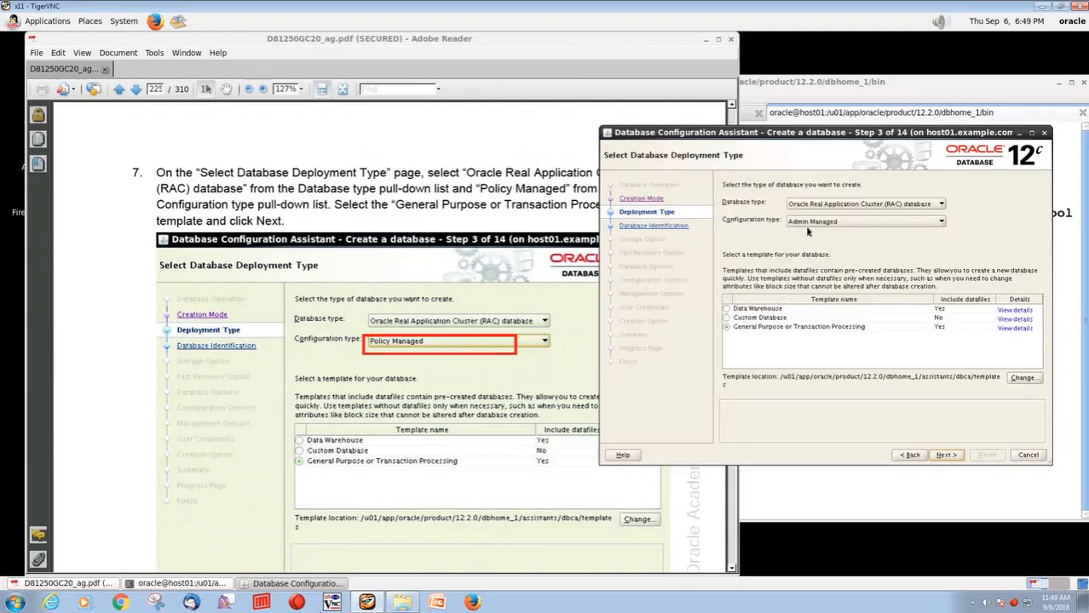
click(808, 227)
click(812, 242)
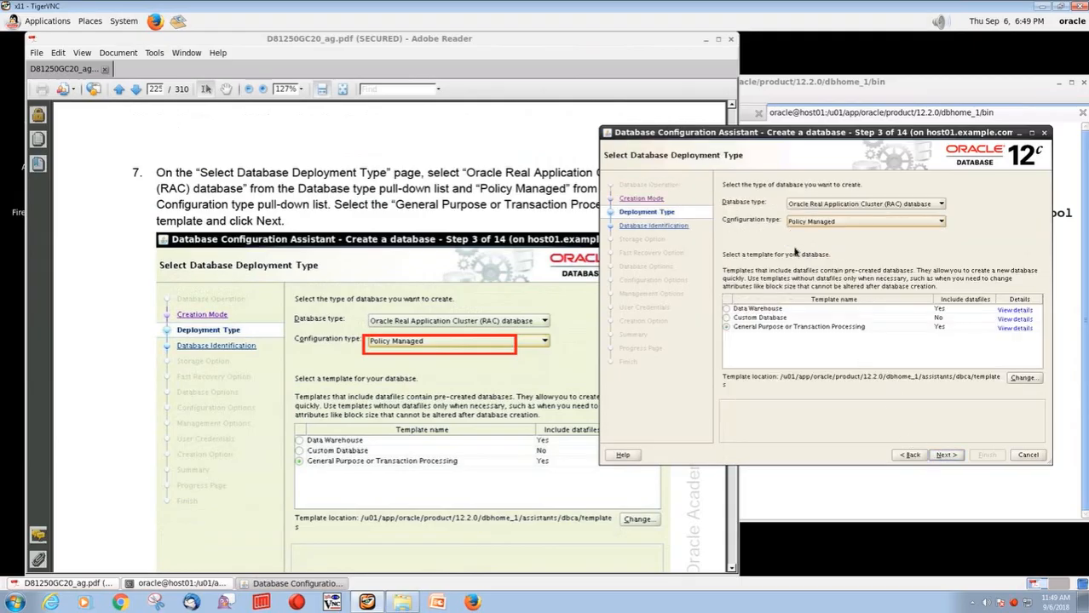
click(940, 456)
click(138, 97)
click(138, 95)
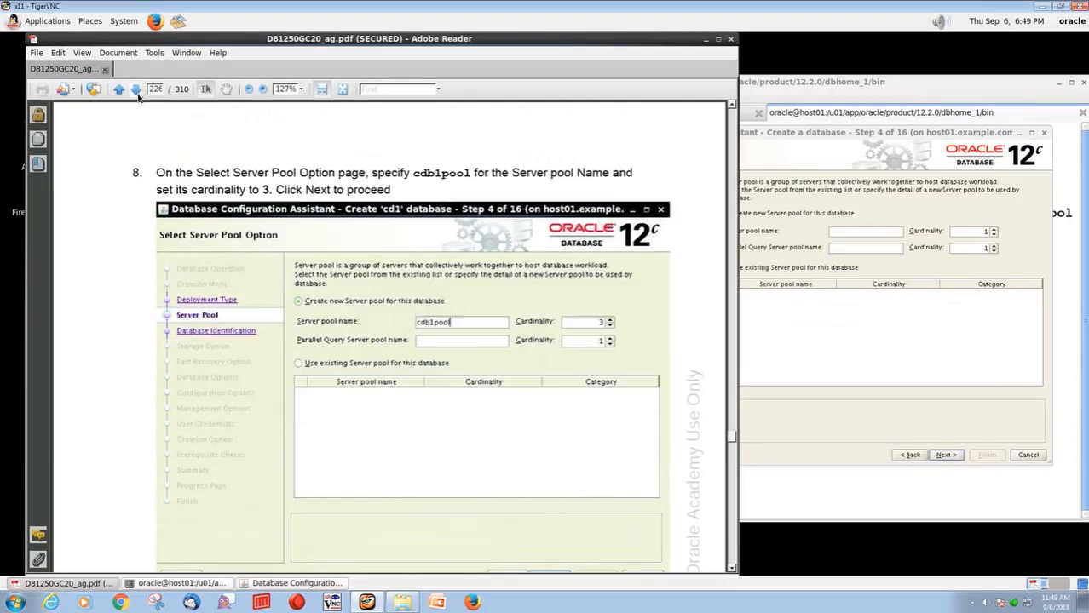
Create server pool cdb1pool with cardinality 3 and continue
click(852, 232)
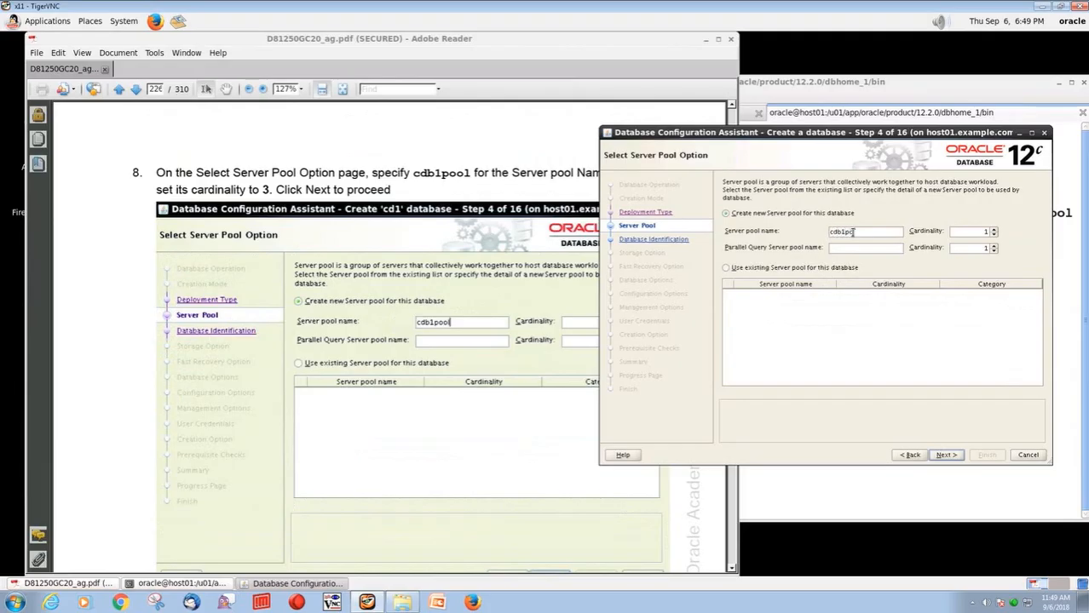
click(496, 182)
click(993, 230)
click(993, 230)
click(954, 457)
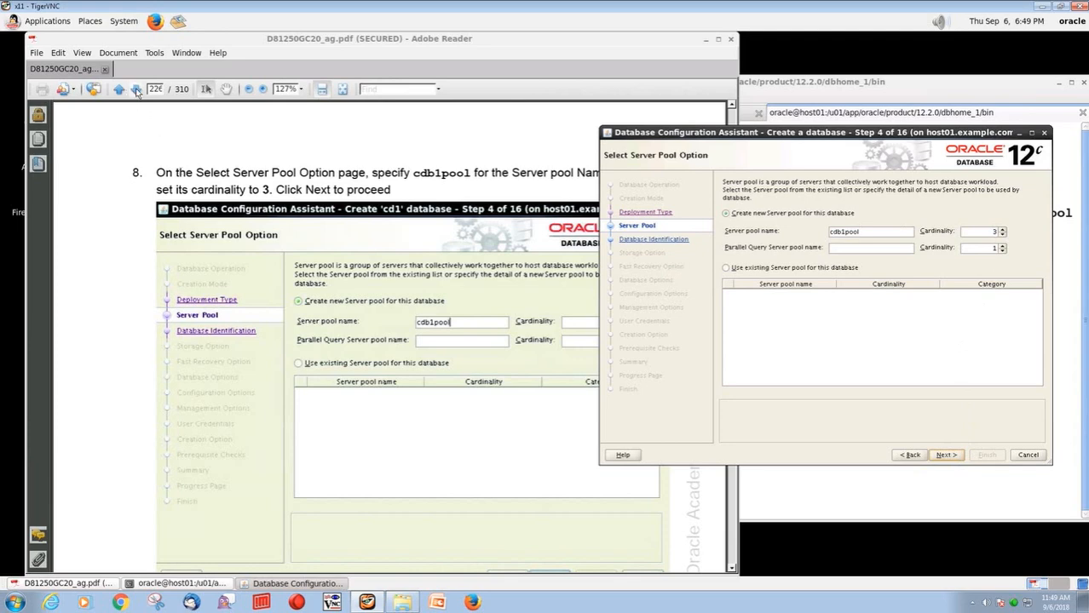
click(135, 89)
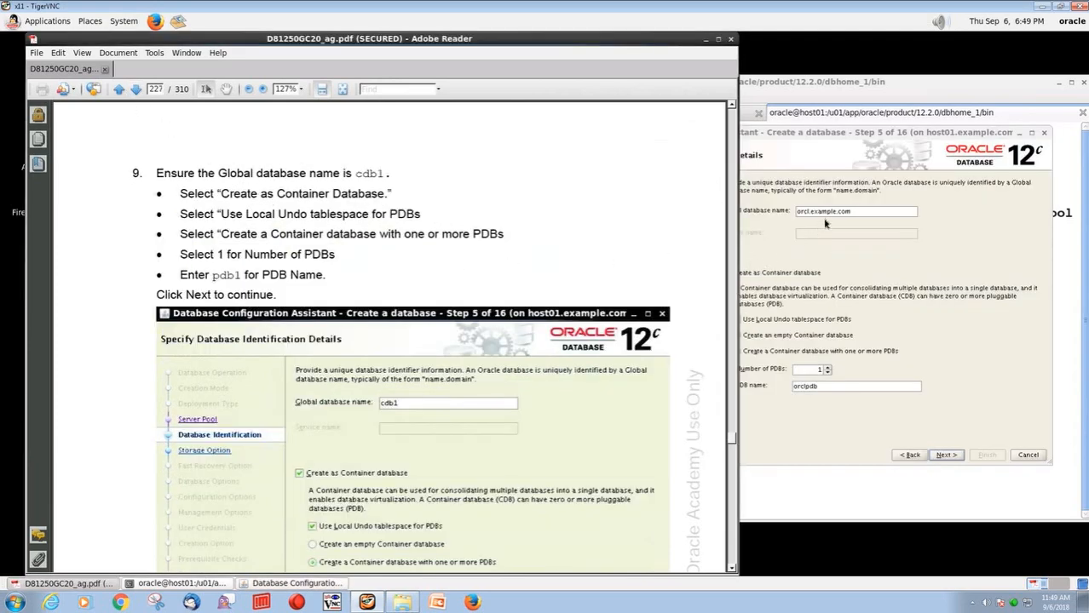
Set the global database name to cdb1 and the PDB name to pdb1, then continue
drag(867, 210, 786, 211)
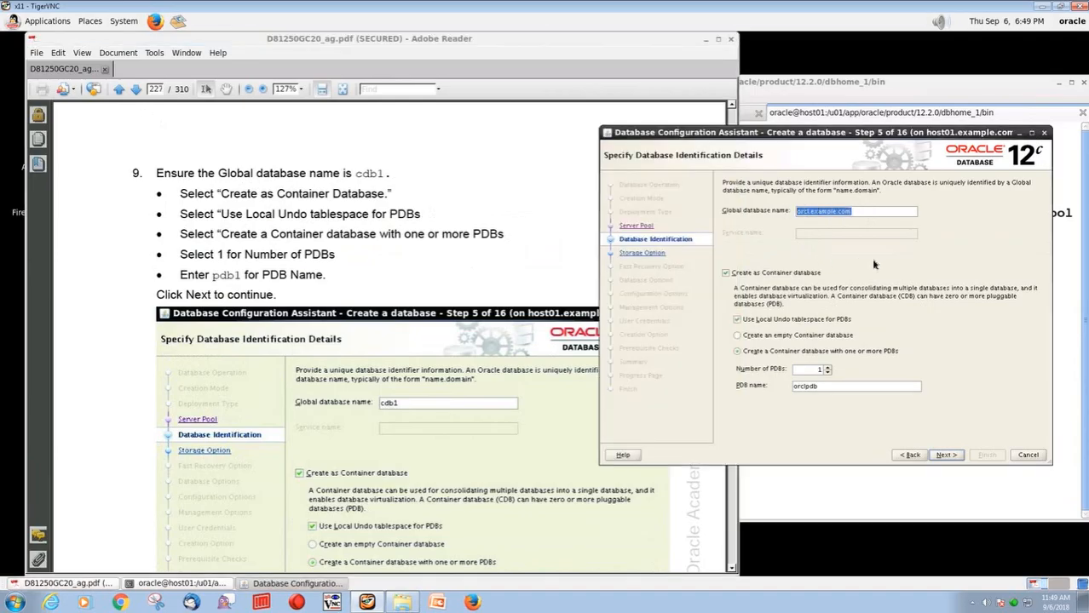
text(c)
click(449, 268)
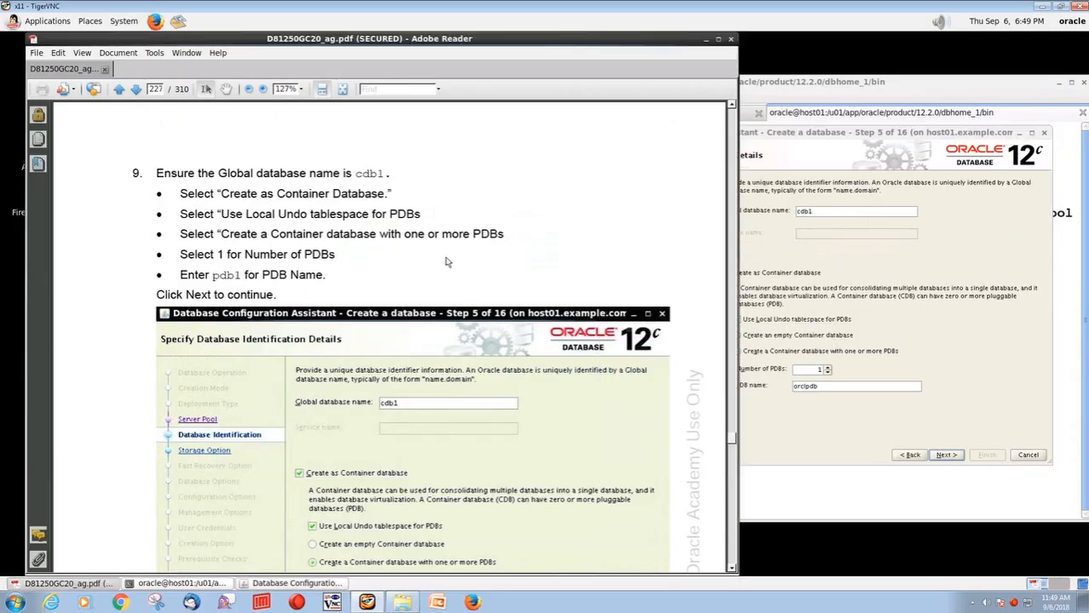
scroll(444, 260, down, 3)
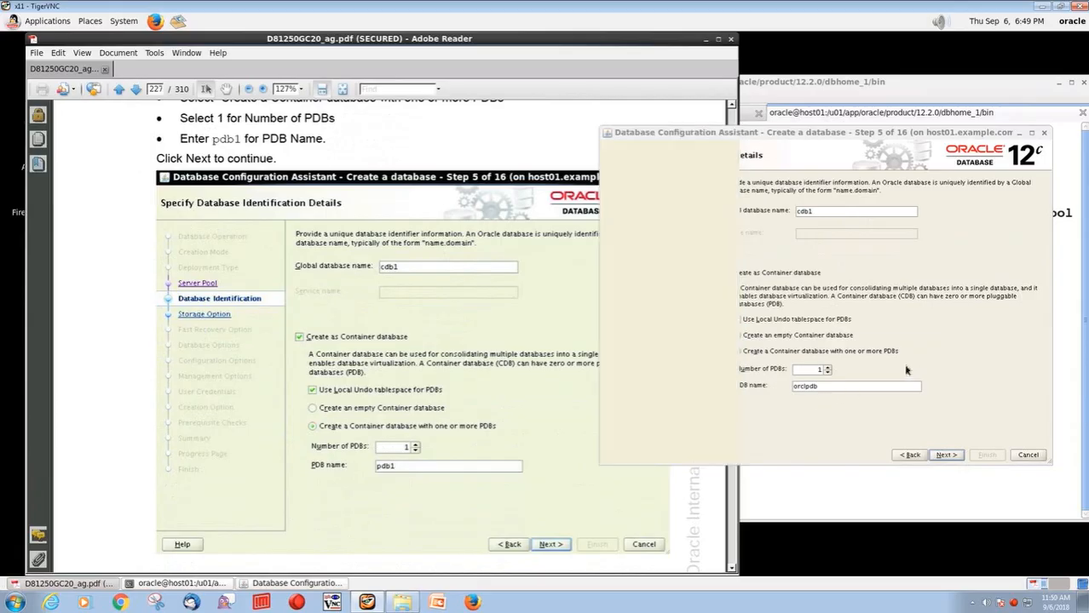
click(909, 375)
drag(821, 388, 780, 382)
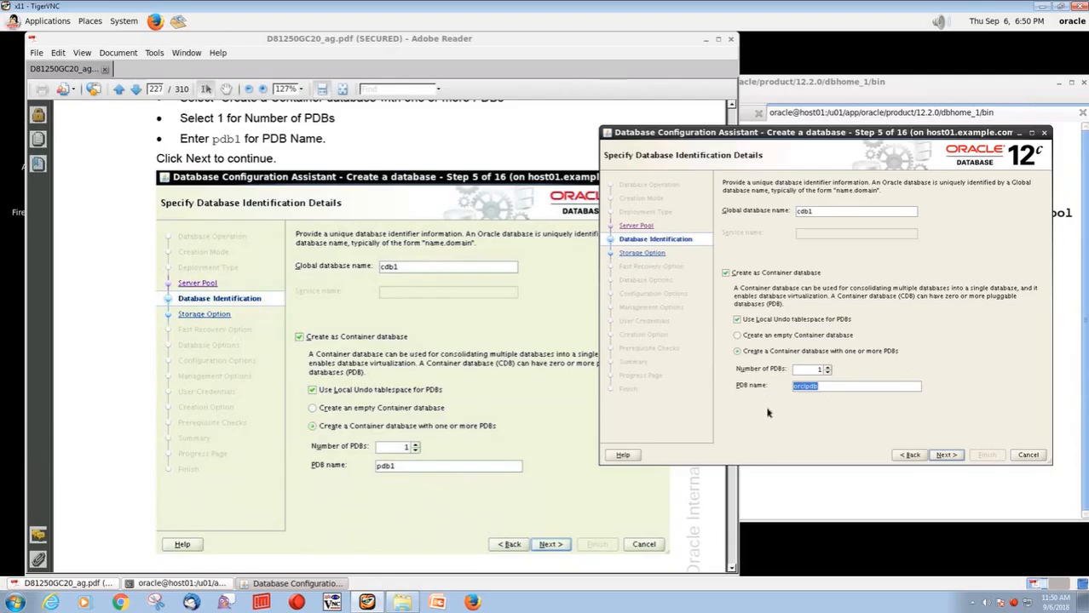
text(pdb1)
click(946, 455)
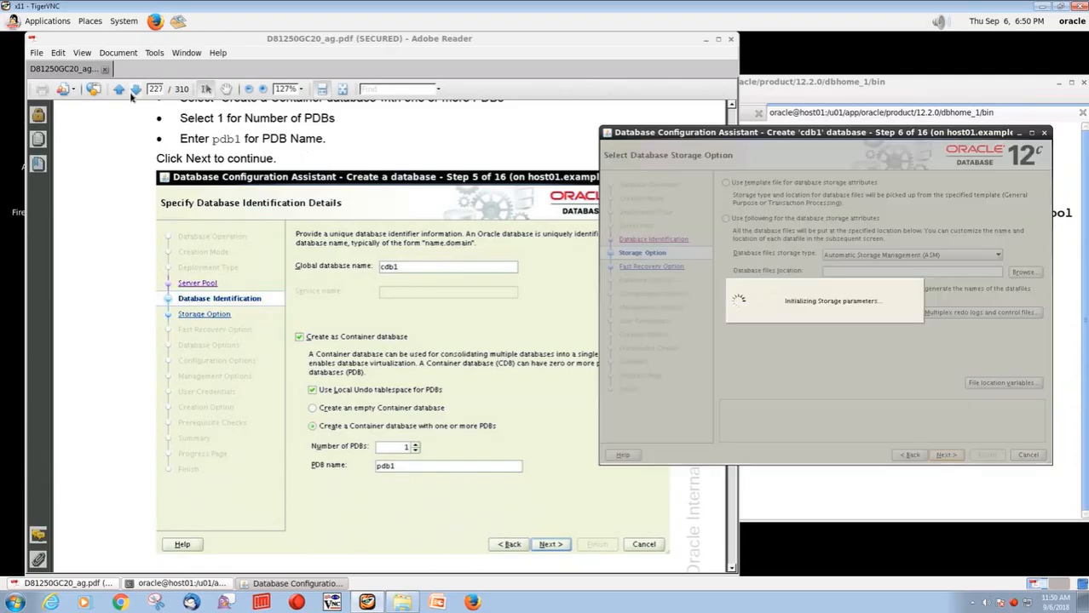
Replace the +MGMT files location with the DATA disk group via Browse, then continue
click(135, 90)
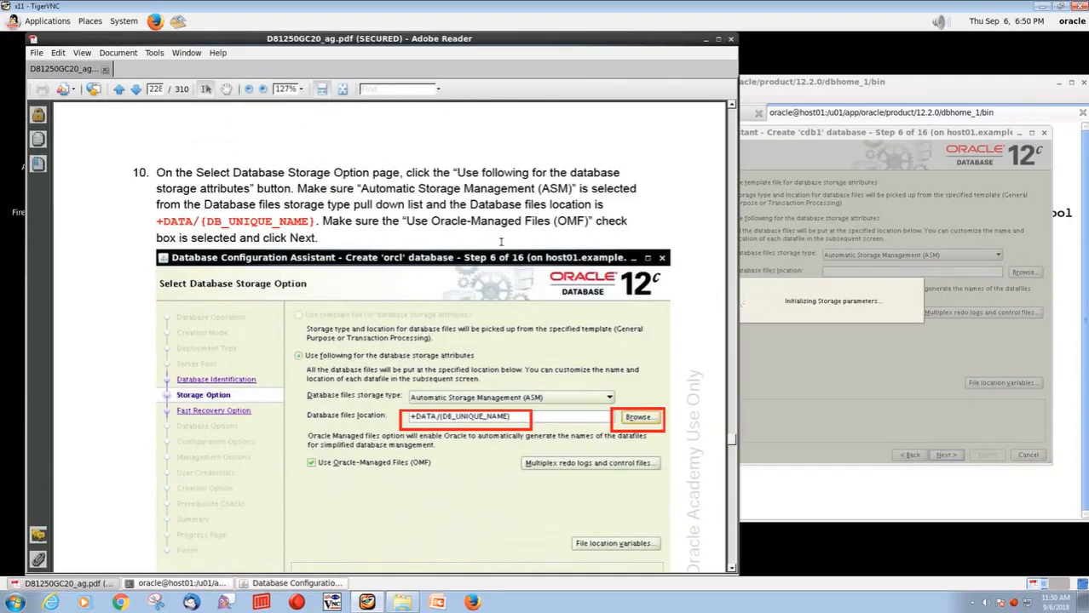
scroll(464, 224, down, 1)
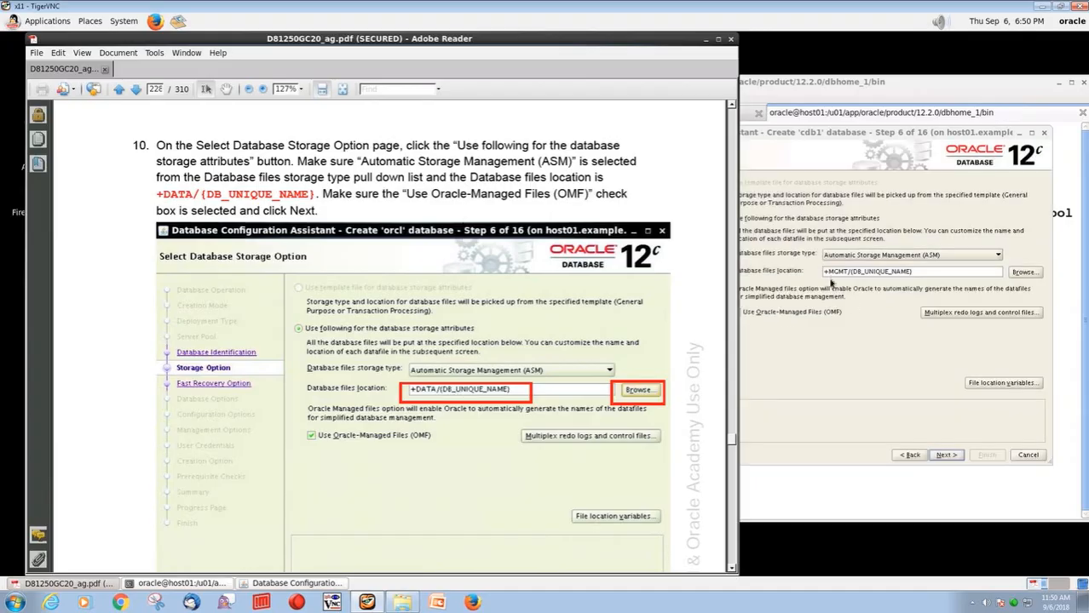
drag(850, 271, 822, 271)
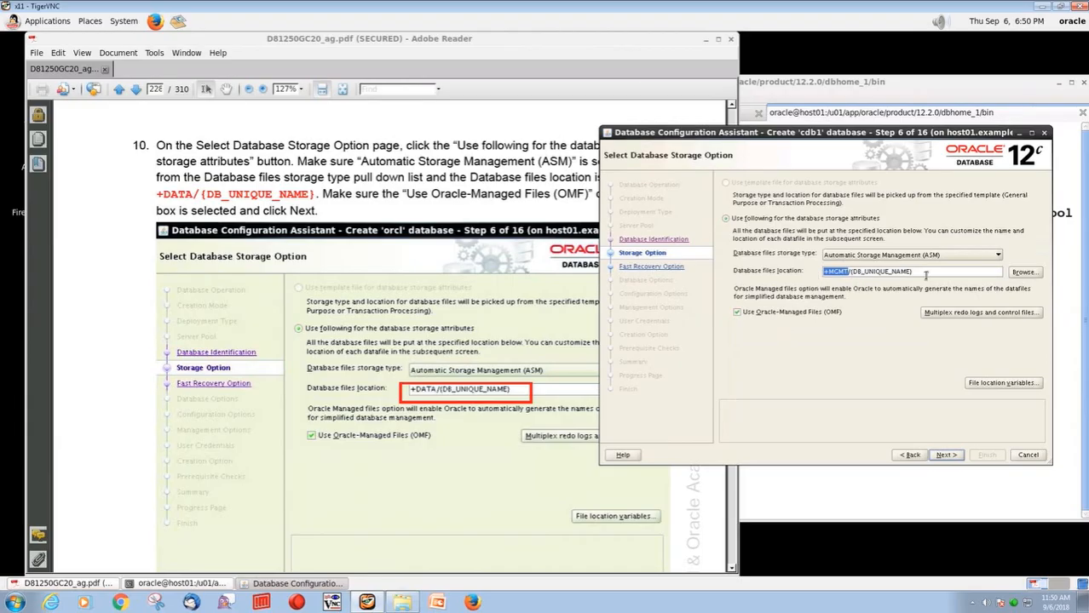
click(1022, 272)
click(635, 206)
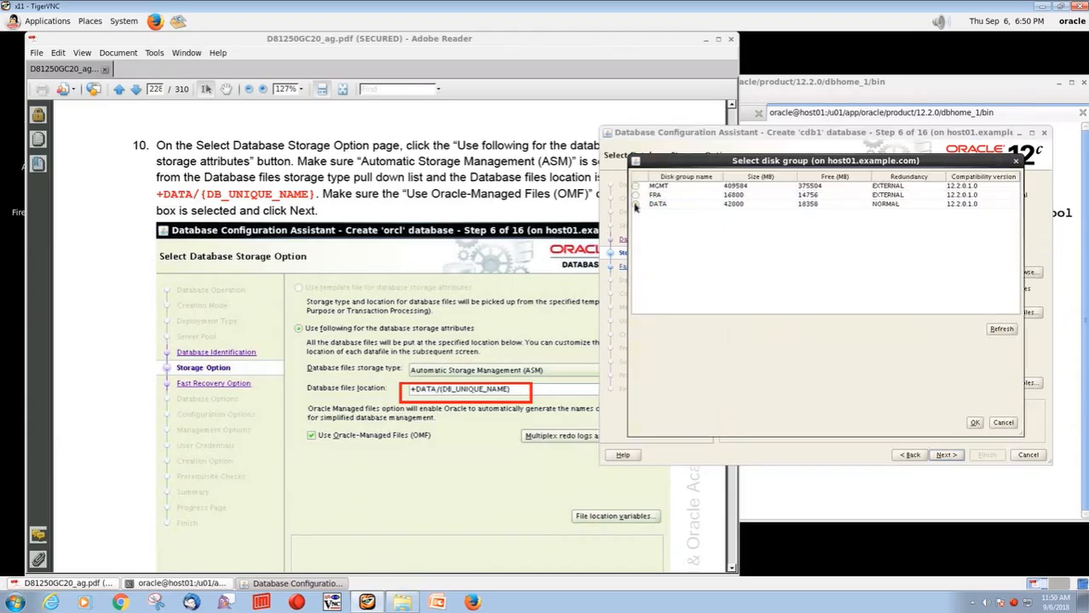
click(974, 423)
click(955, 455)
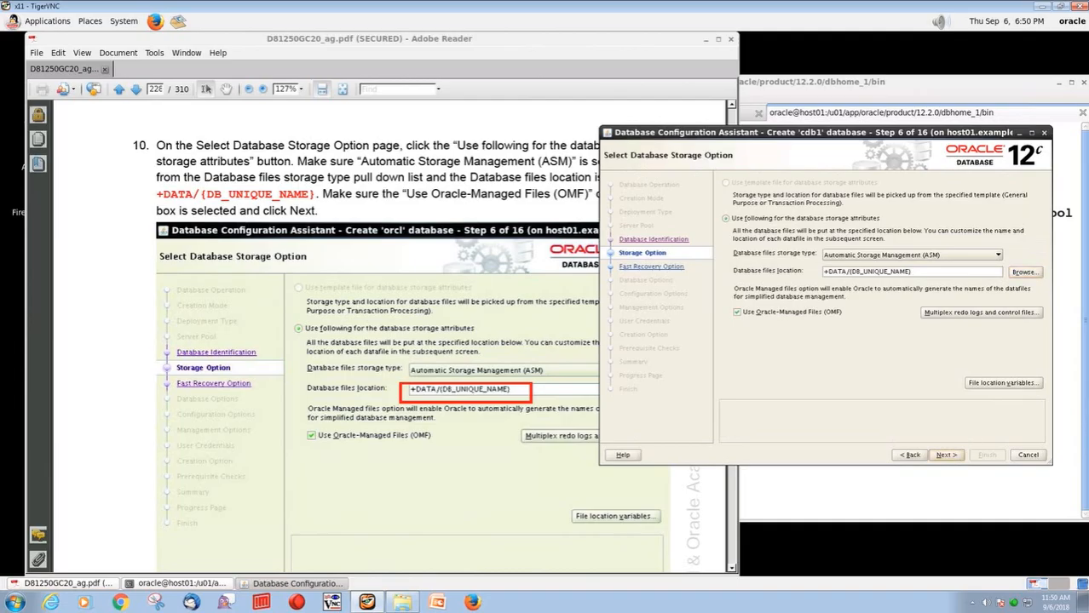
click(136, 90)
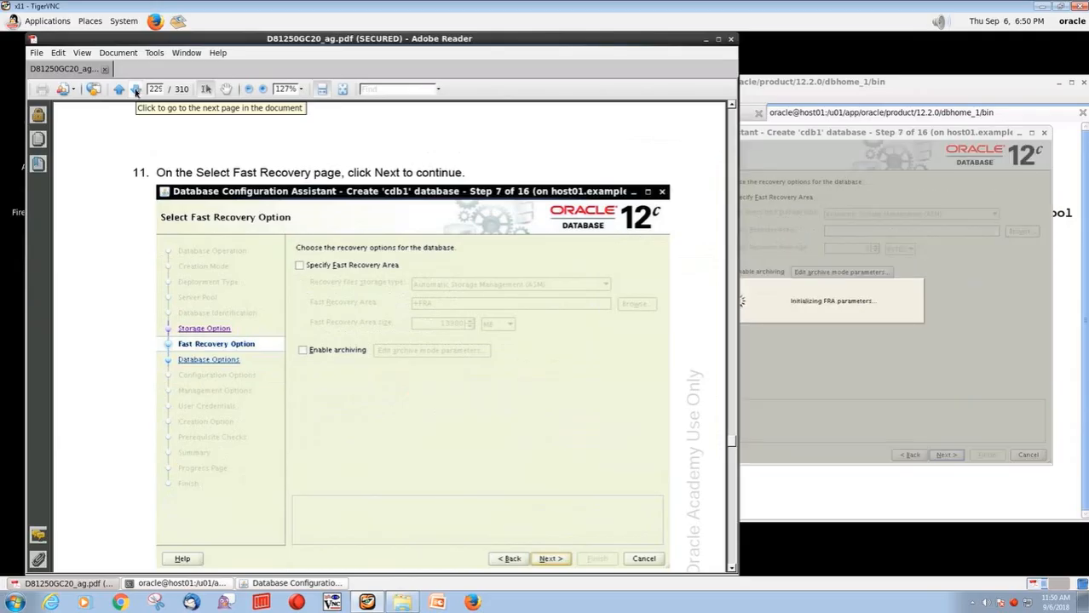
Accept the fast recovery and Database Vault pages without changes
click(135, 91)
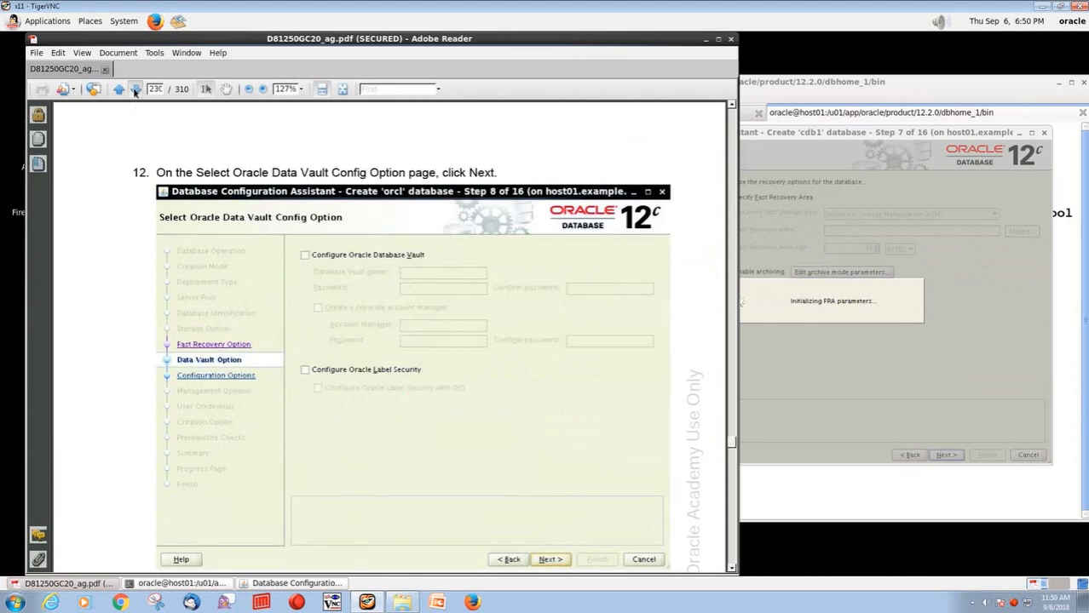
click(134, 91)
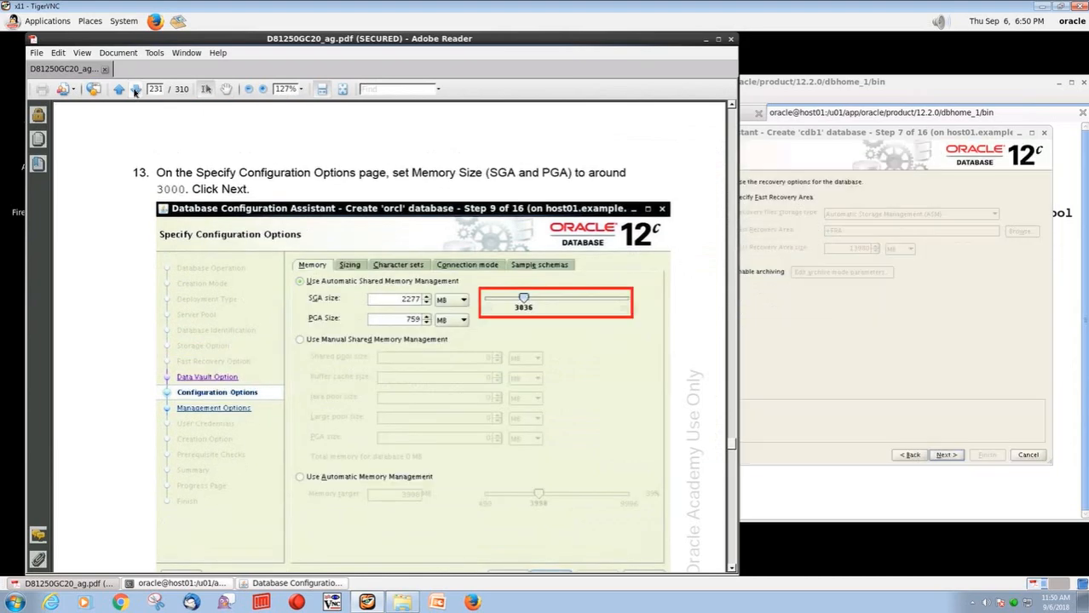
click(843, 84)
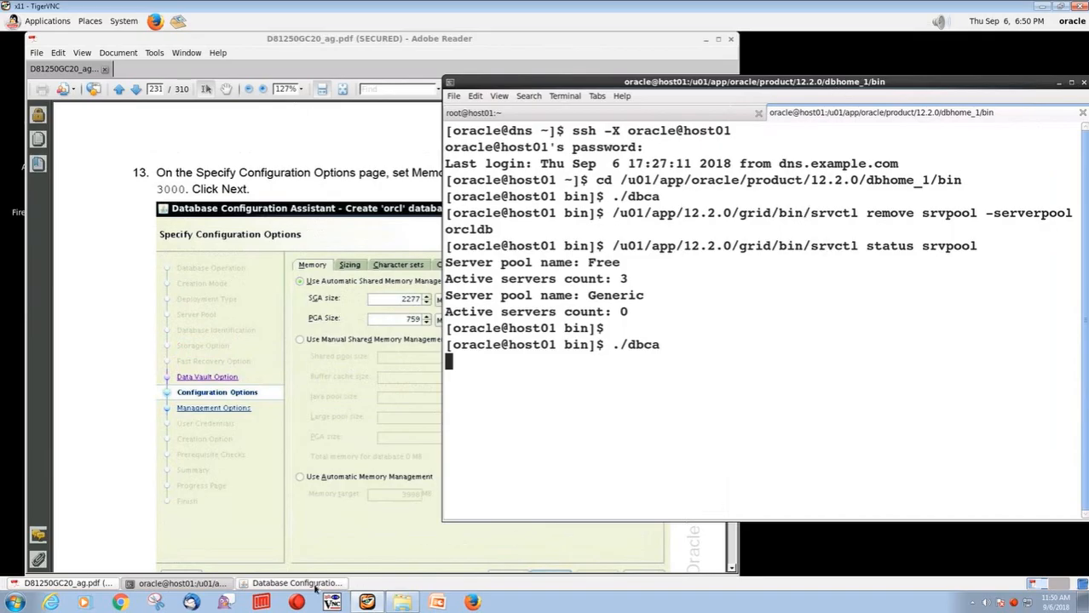
click(315, 586)
click(945, 456)
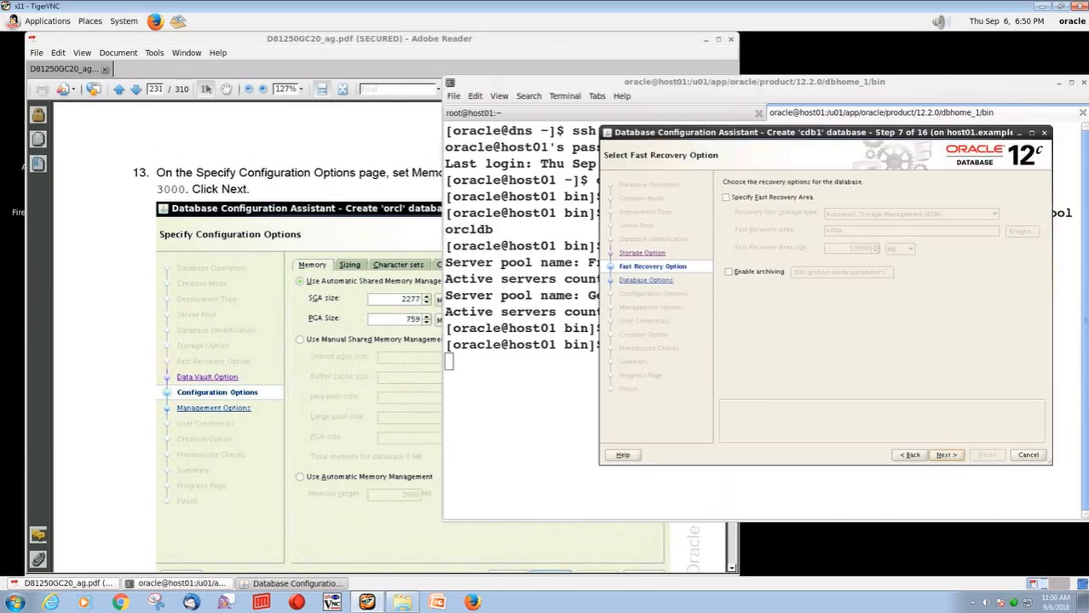
click(949, 459)
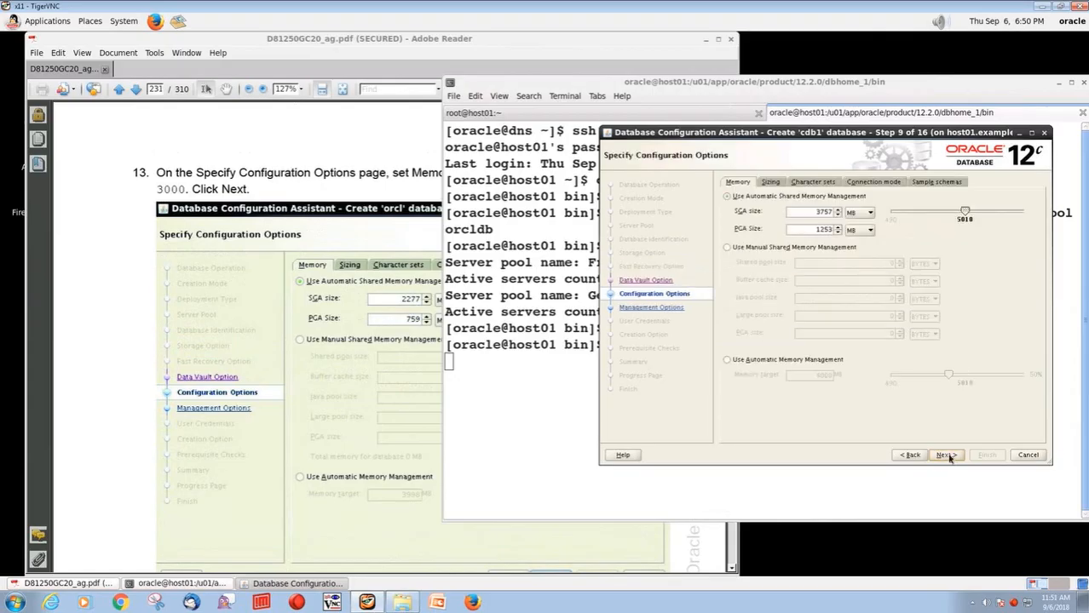
Drag the SGA slider so memory totals about 3026 MB (SGA 2269, PGA 757)
click(317, 43)
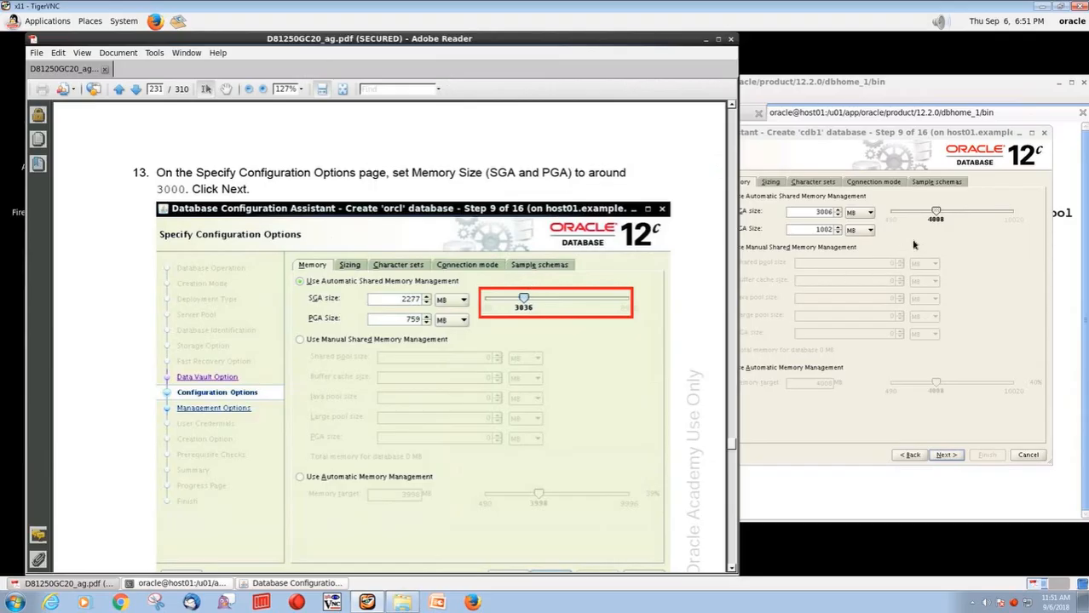
click(912, 245)
drag(935, 213, 924, 214)
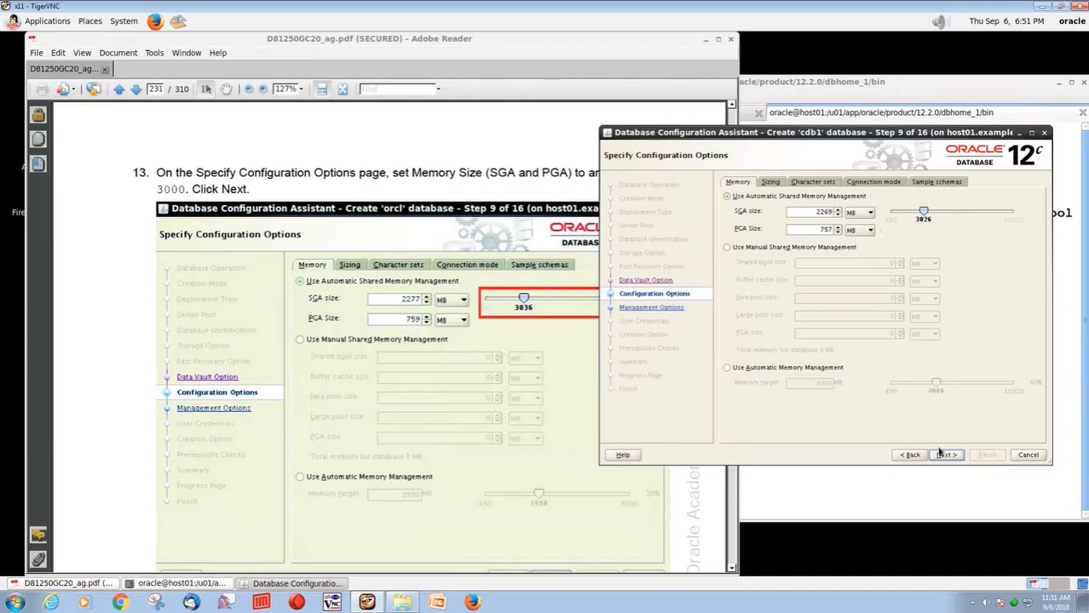
On Management Options, turn off periodic CVU checks and EM Database Express configuration, then continue
click(138, 91)
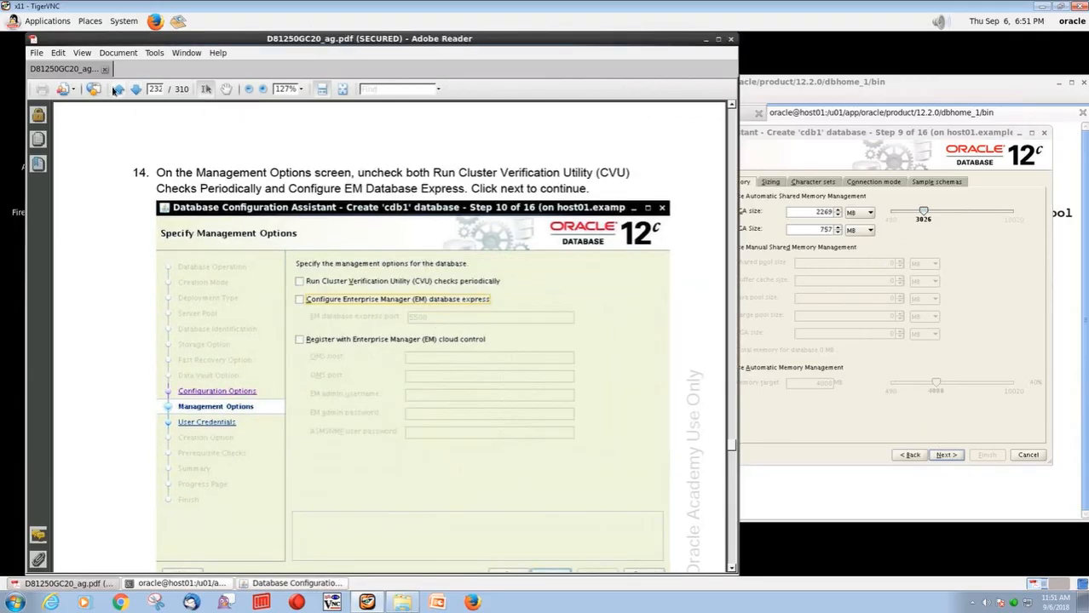
scroll(359, 218, down, 6)
scroll(359, 218, up, 5)
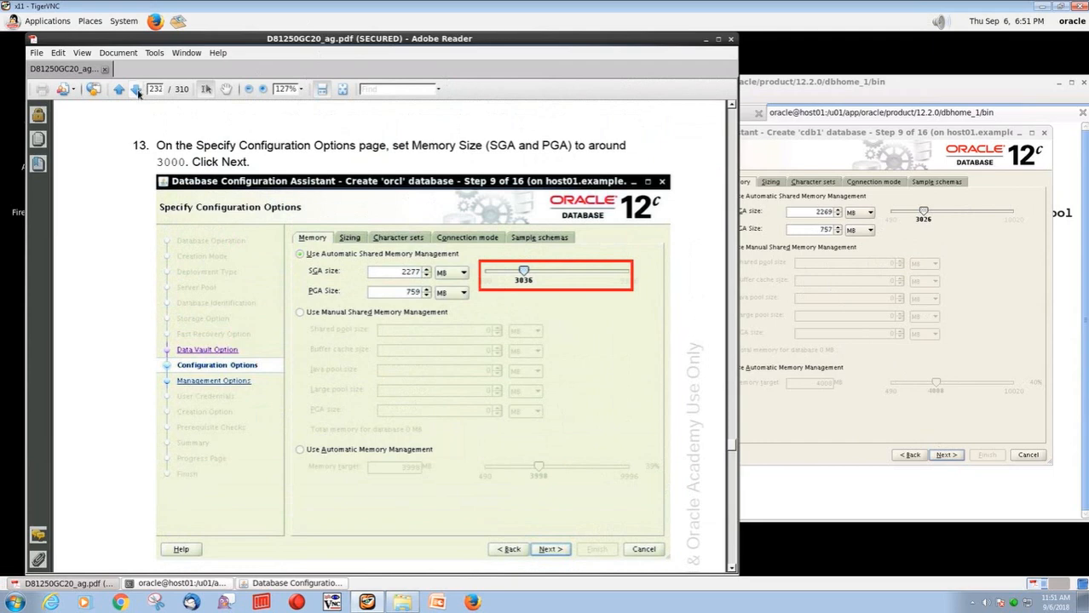
click(943, 455)
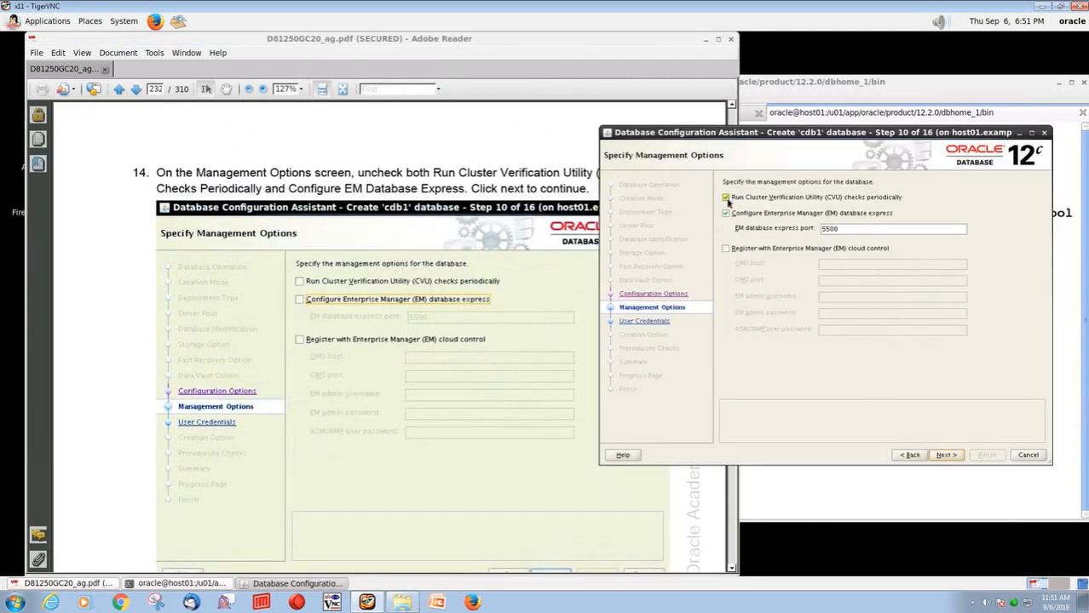
click(726, 197)
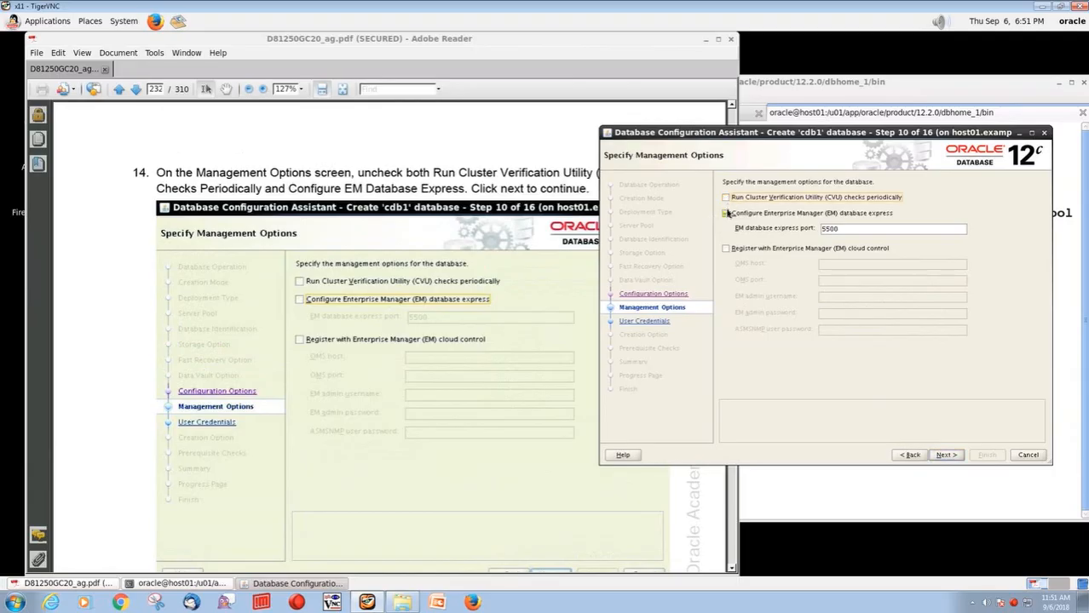
click(727, 215)
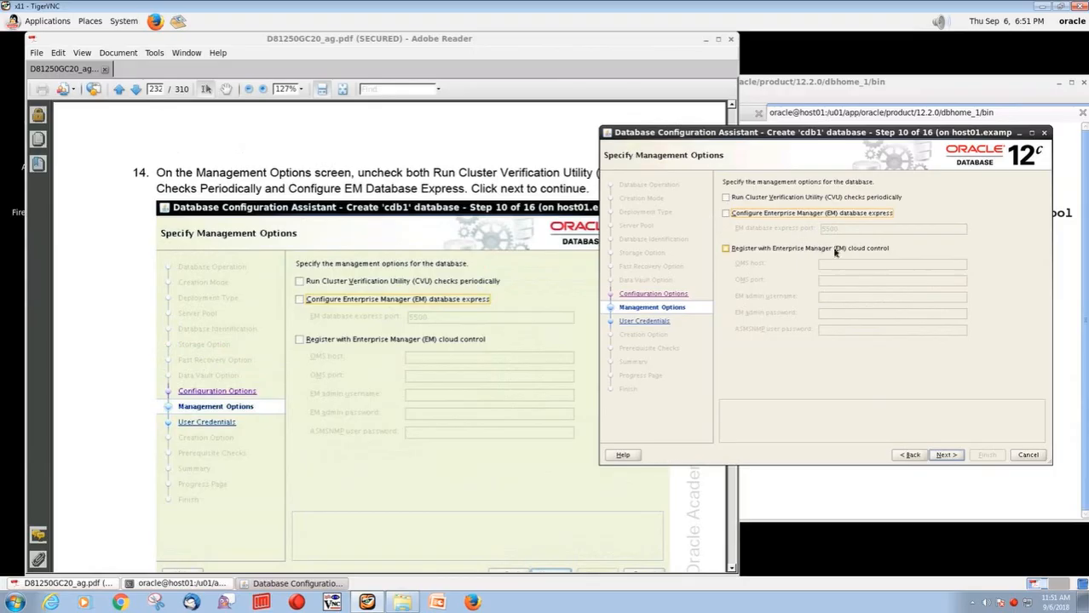
click(944, 456)
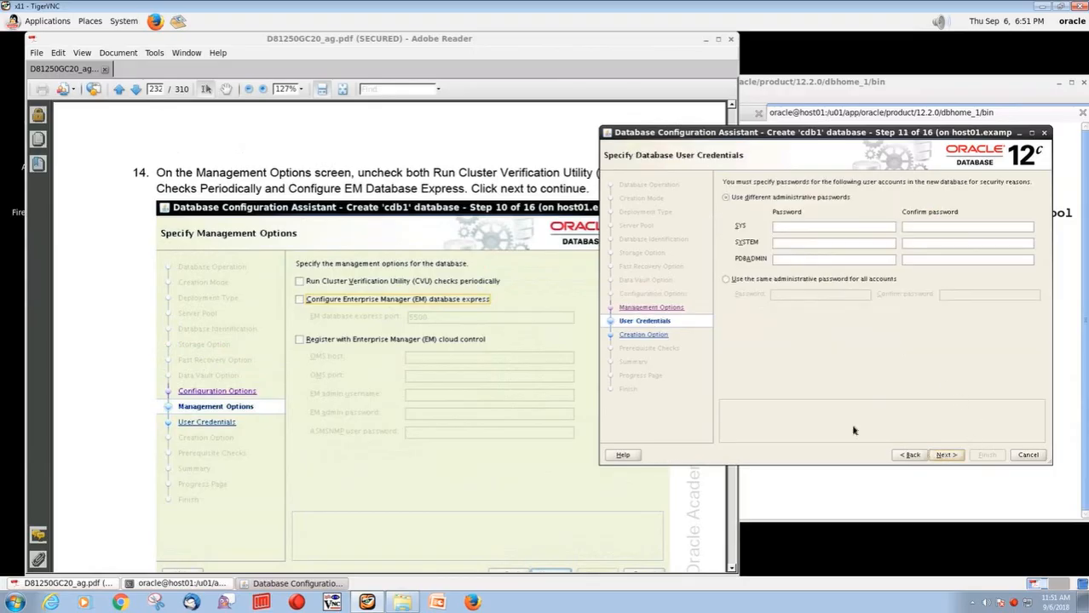
Give all administrative accounts one shared password, entered and confirmed, then continue
click(137, 91)
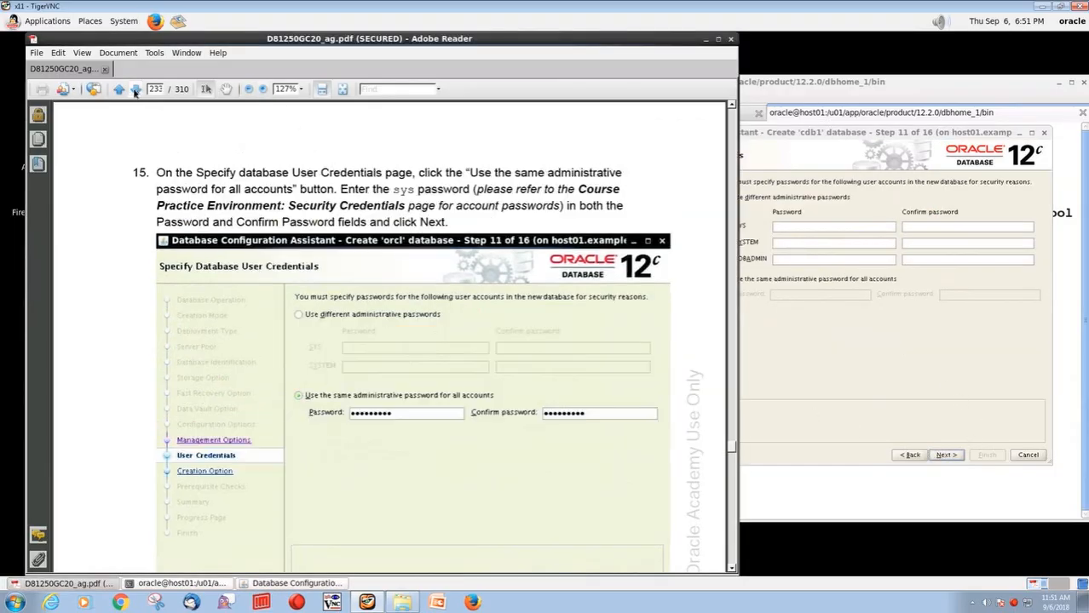
click(803, 292)
click(726, 280)
click(798, 296)
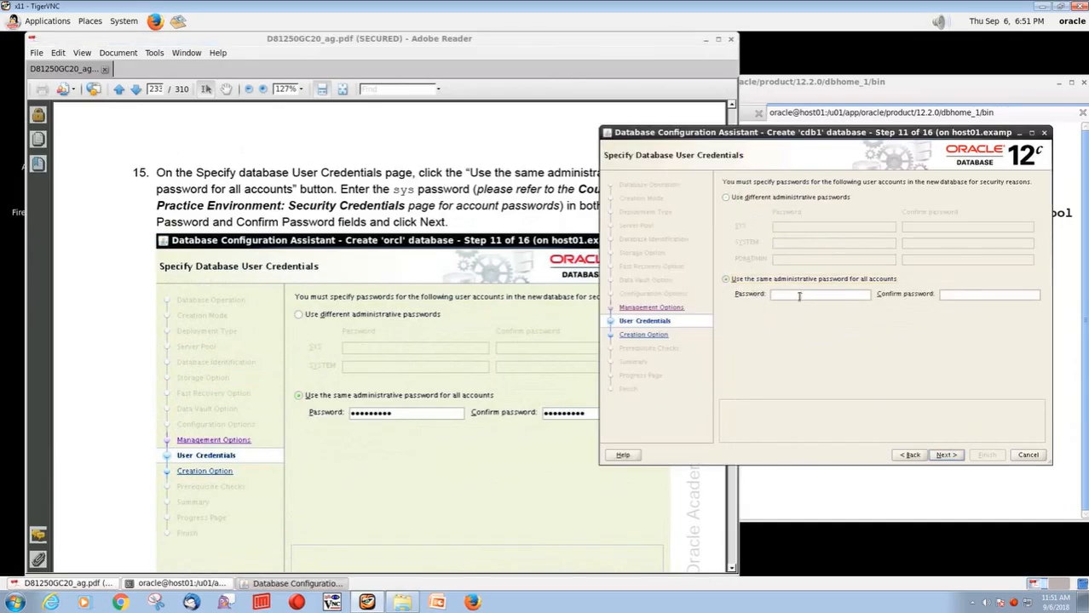
text(oracle_4U)
key(Tab)
text(oracle_4U)
click(944, 456)
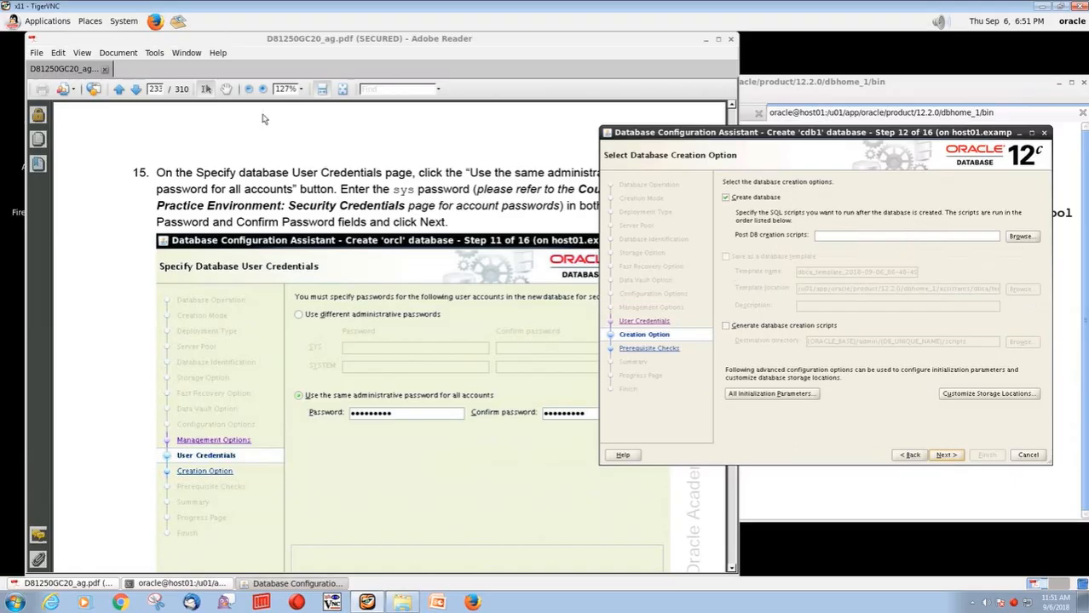
Keep Create database selected and run the prerequisite checks through to the cdb1 Summary
click(137, 90)
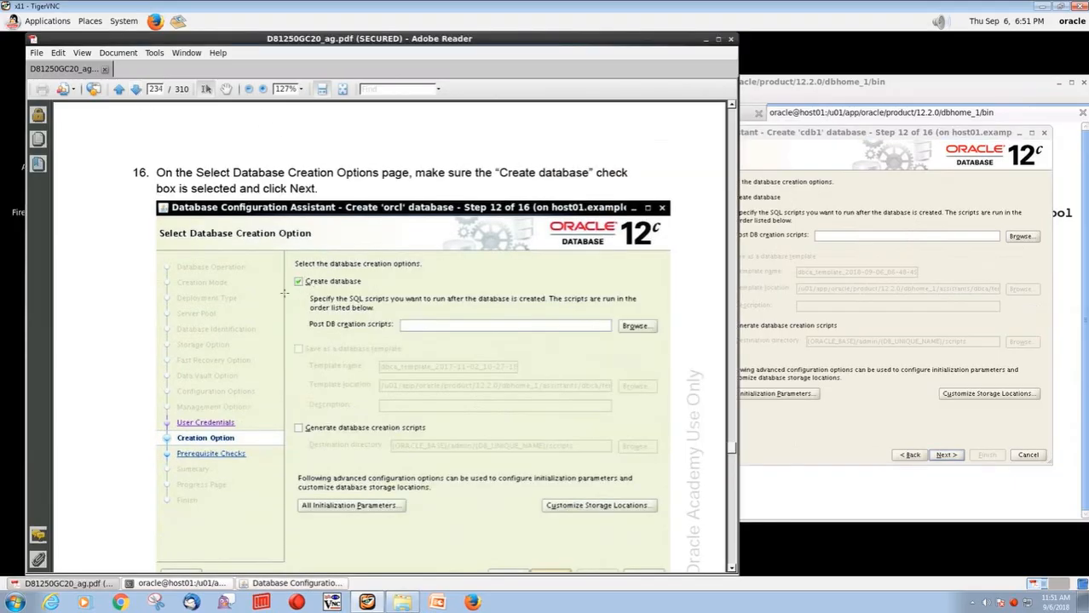
click(136, 90)
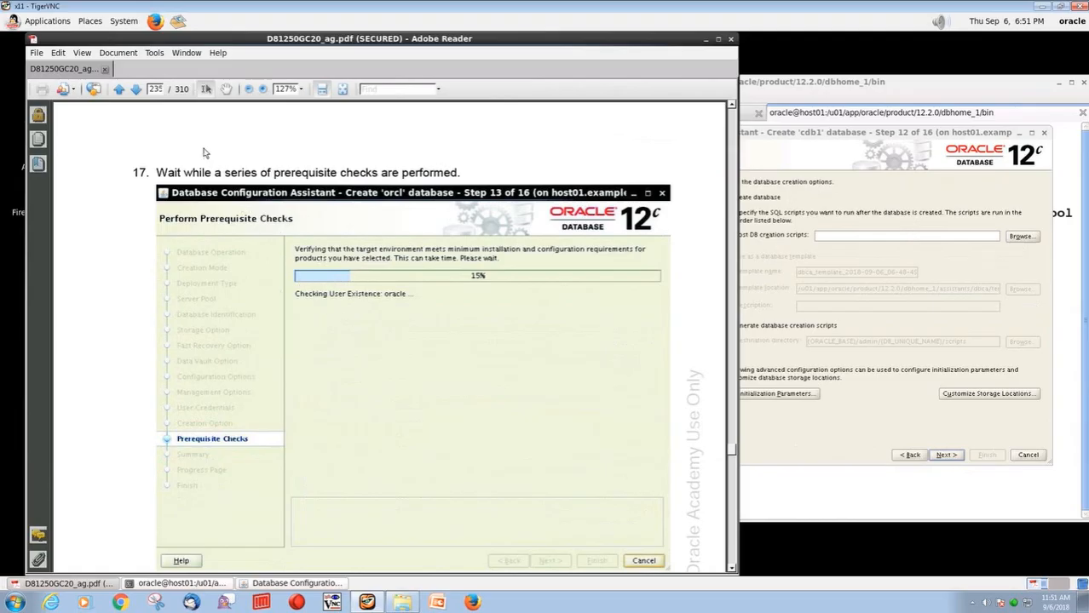
click(136, 90)
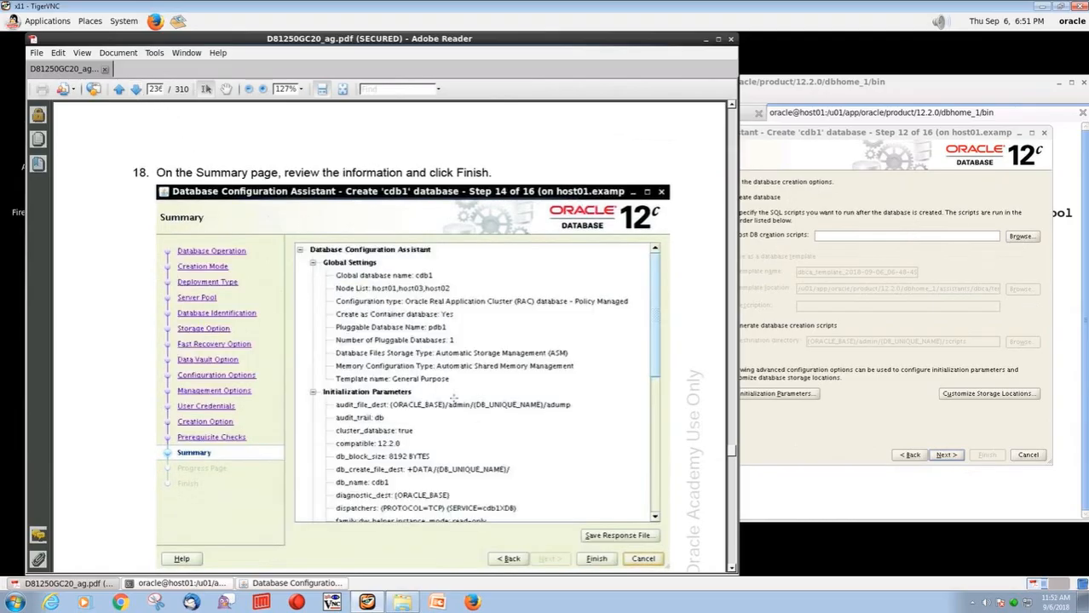
click(906, 431)
click(946, 455)
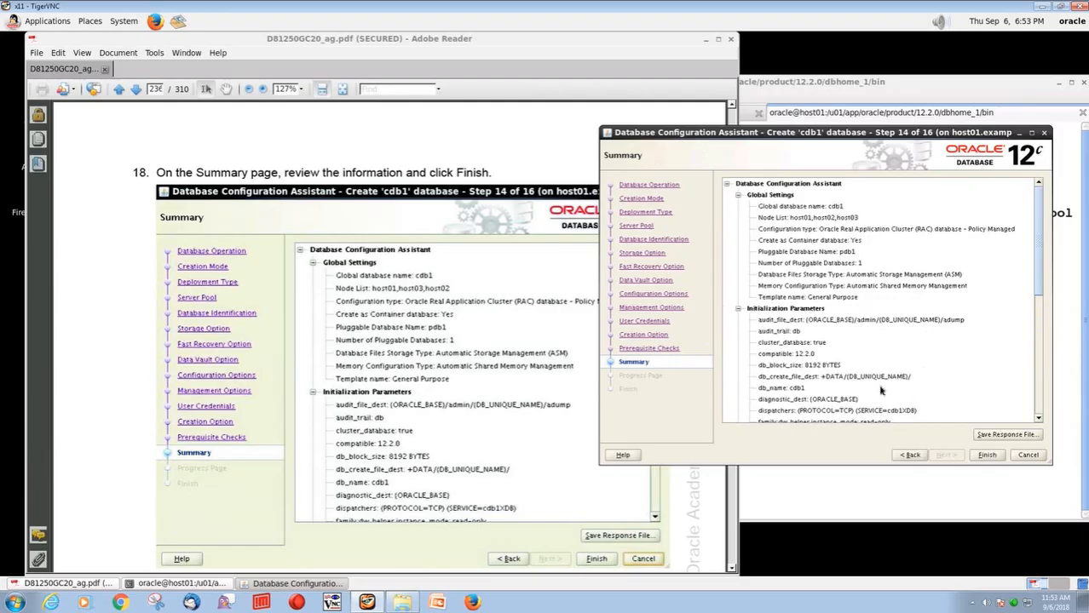
Finish the wizard to build cdb1 and follow the progress page until creation completes
click(986, 456)
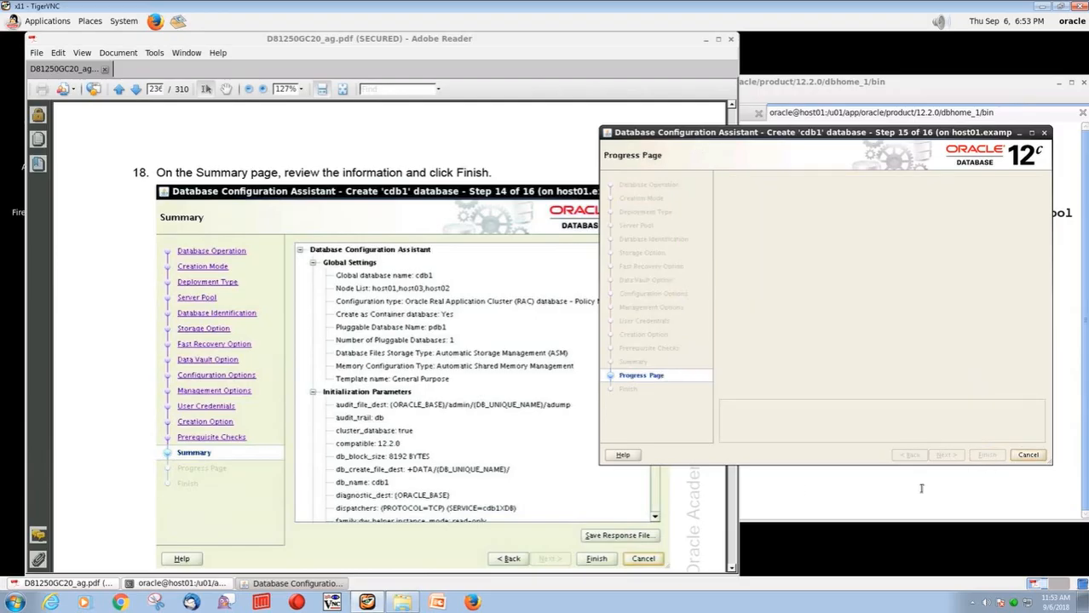
click(135, 89)
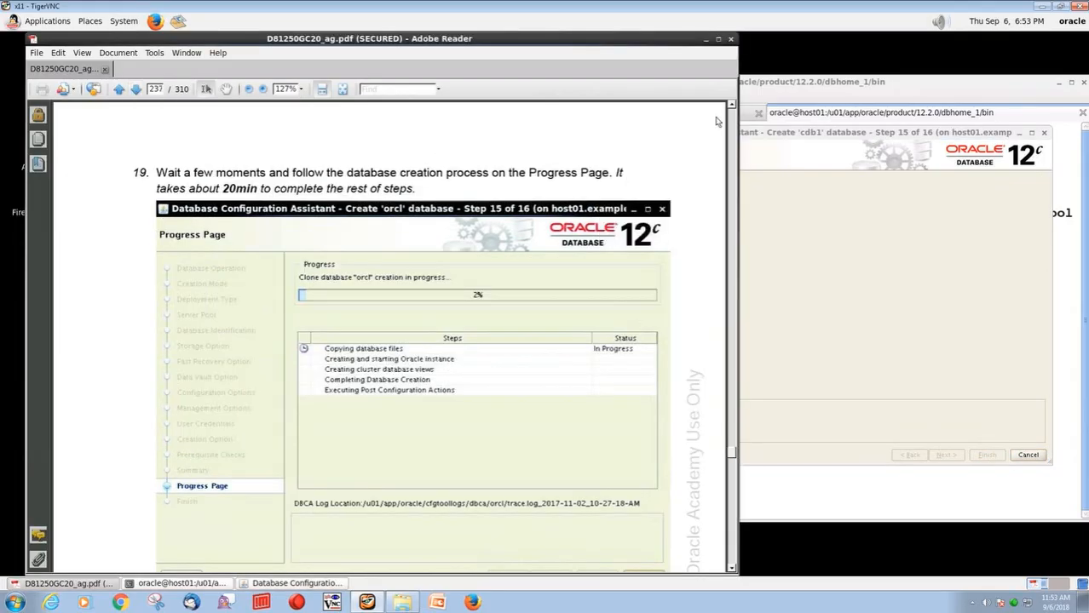
click(801, 139)
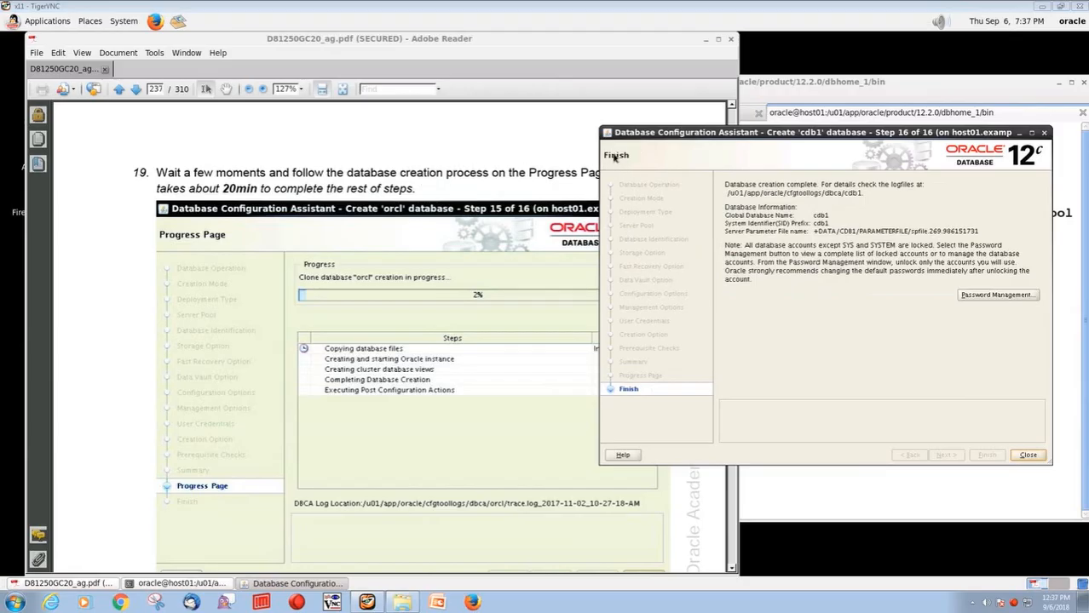
Return to the lab guide page with steps 19–20 and highlight 'Click Close'
click(135, 89)
click(119, 90)
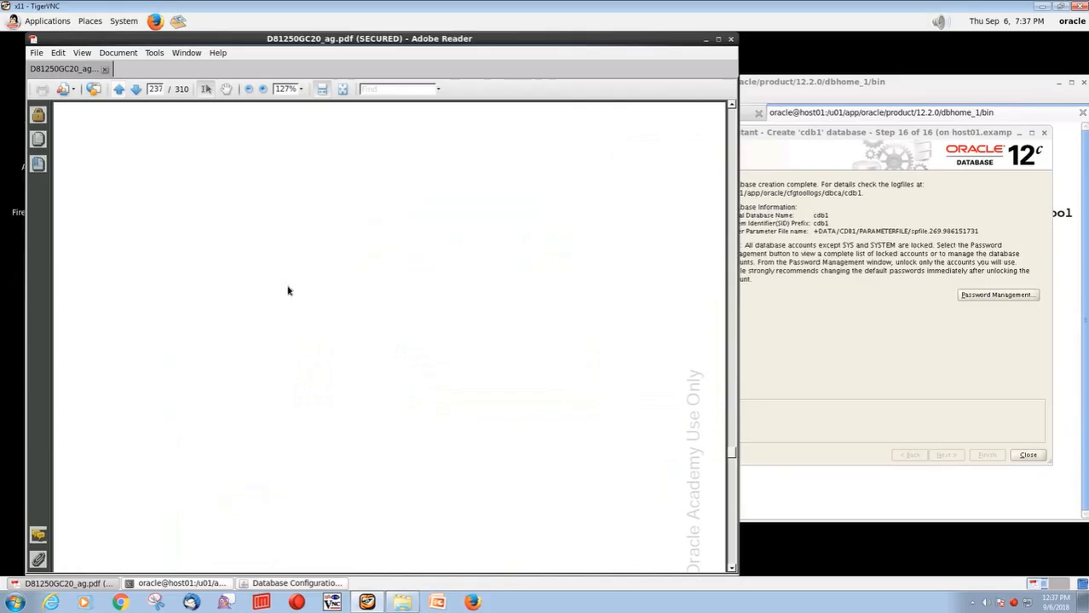
scroll(348, 353, down, 4)
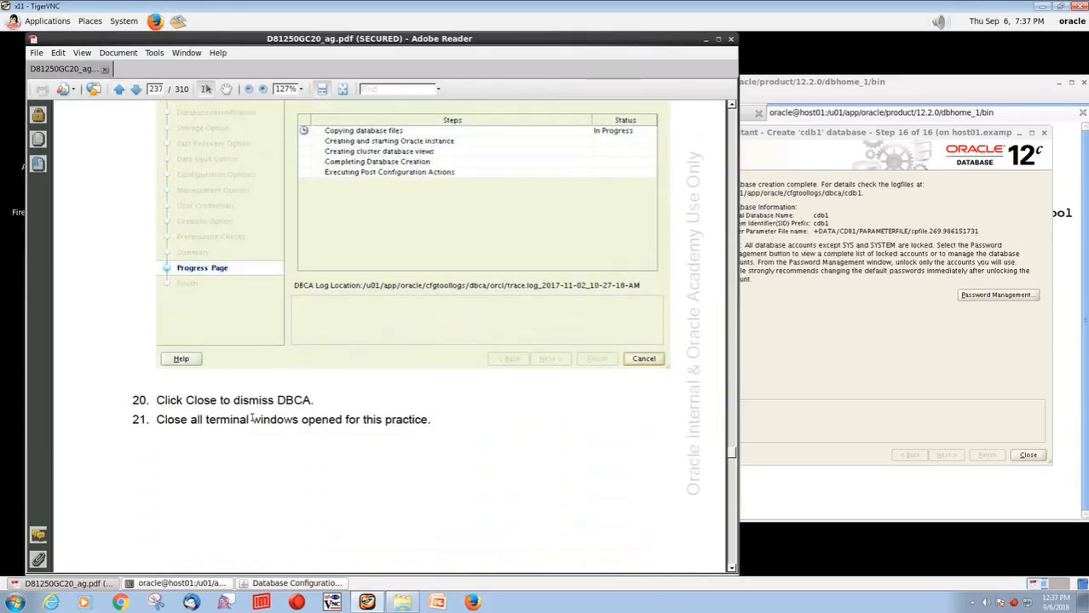
drag(157, 400, 217, 400)
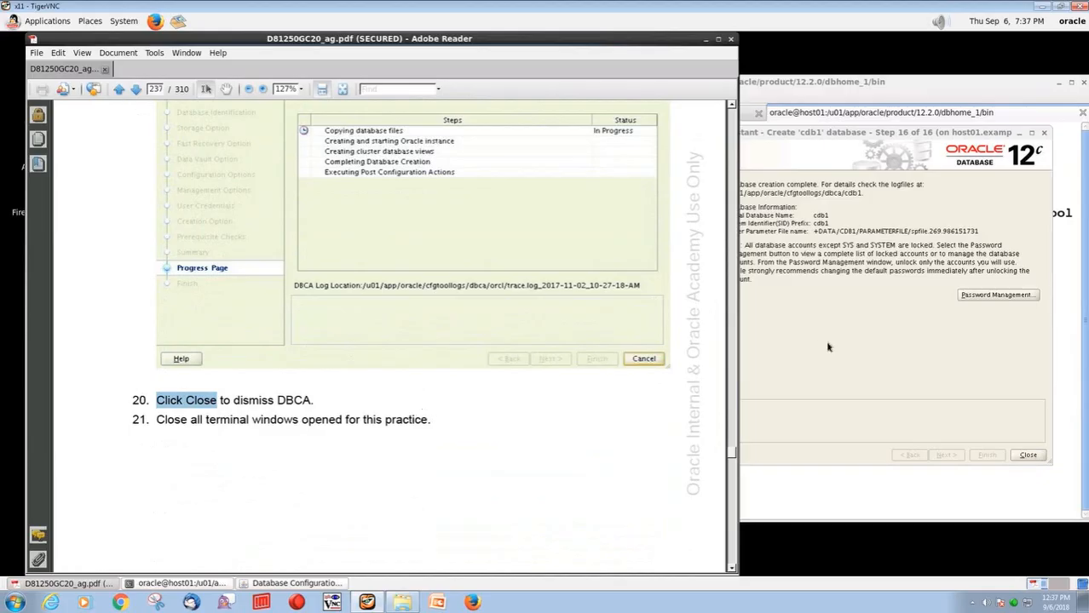
Close DBCA and the terminal window, confirming the terminal closure
click(853, 351)
click(1028, 456)
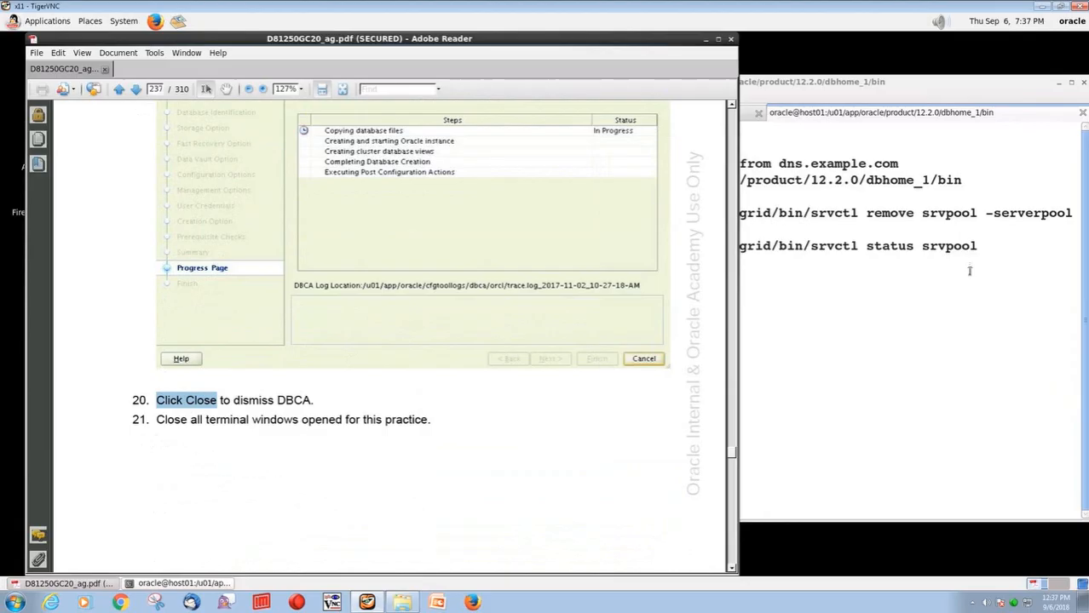
click(1084, 85)
click(856, 350)
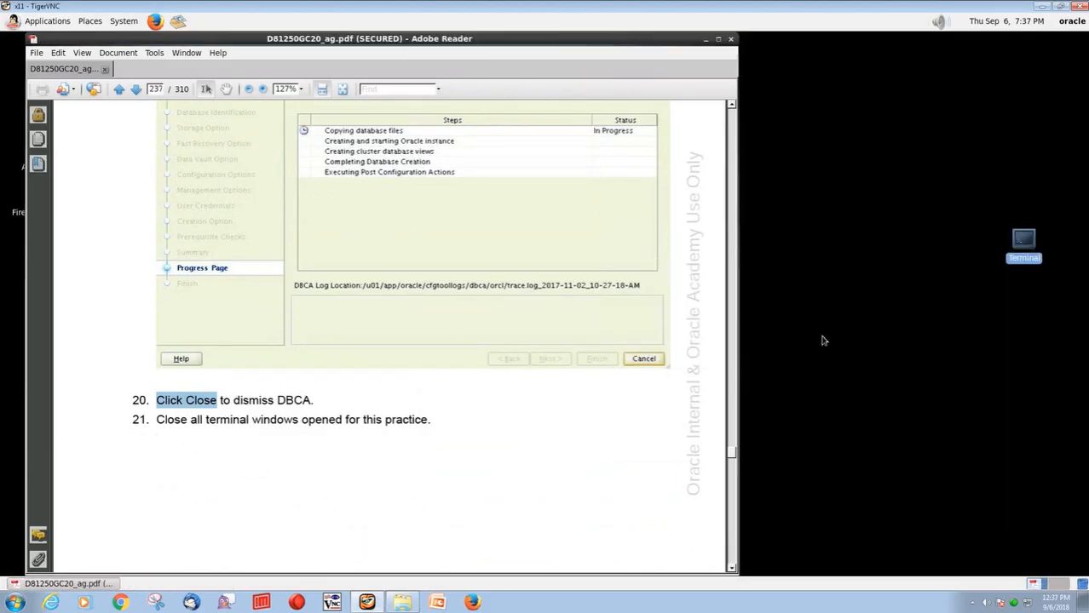
click(135, 89)
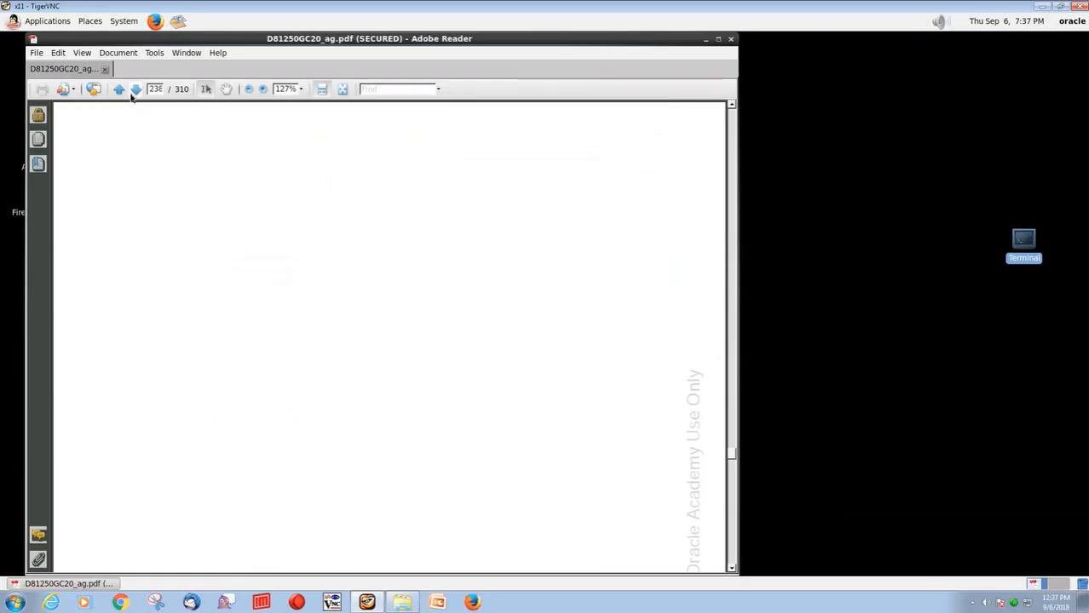